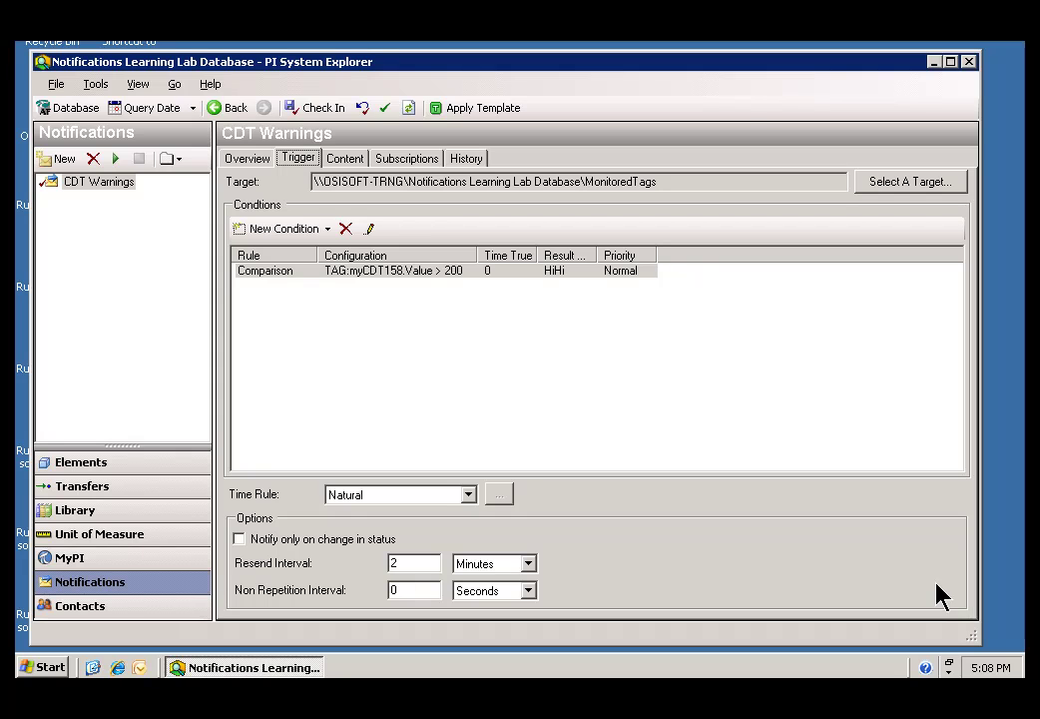
# Show CDT Warnings subscriptions beside Contacts, search contacts matching bo*, and expand the single match.
pyautogui.click(401, 160)
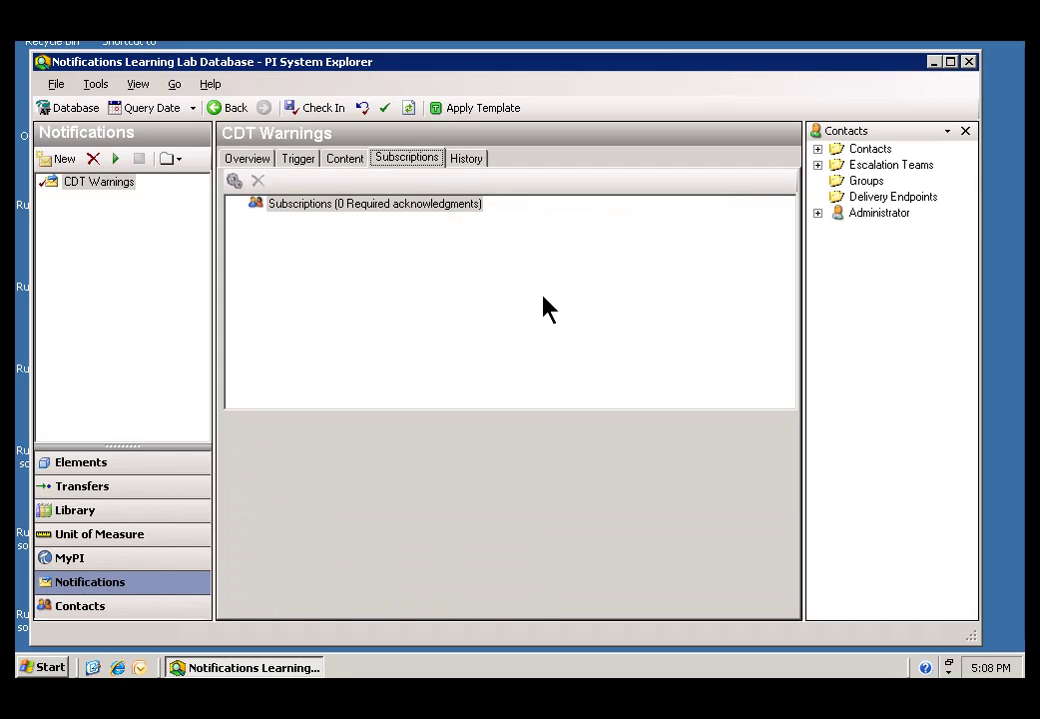
pyautogui.click(818, 149)
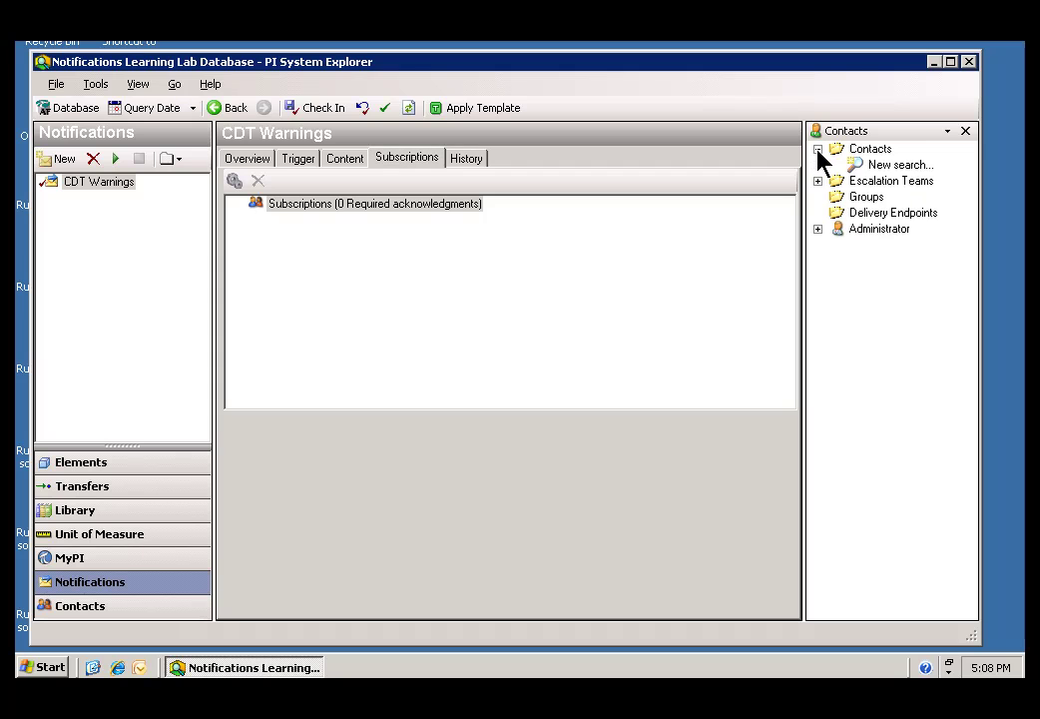
pyautogui.click(888, 167)
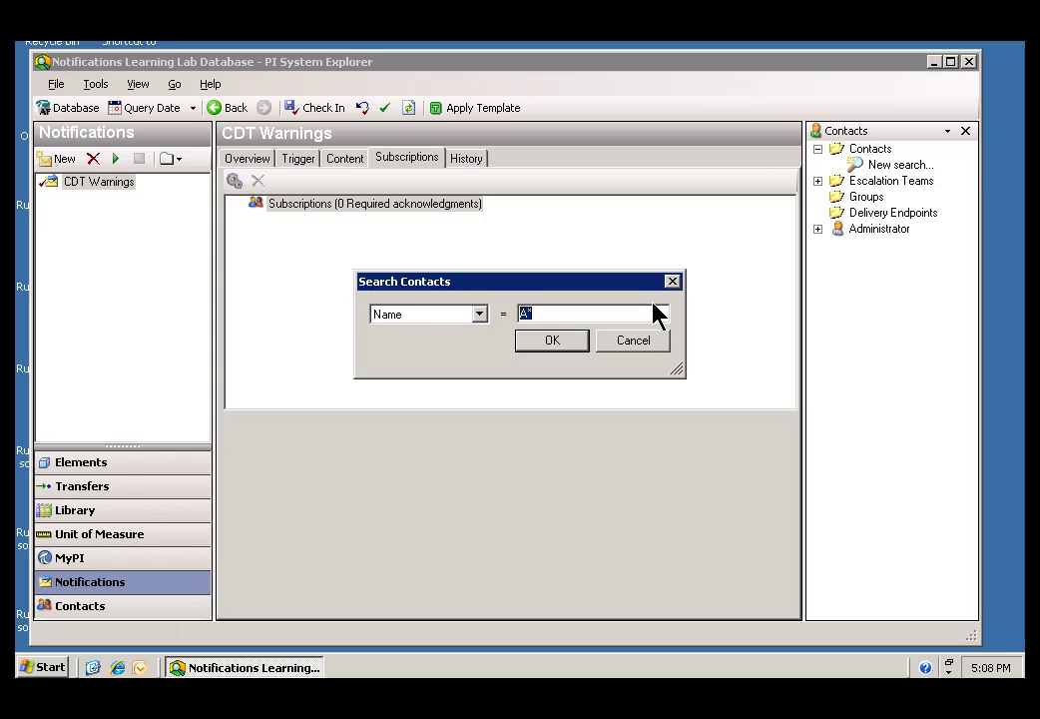
pyautogui.press('Home')
pyautogui.press('Delete')
pyautogui.write('ba')
pyautogui.press('BackSpace')
pyautogui.write('o')
pyautogui.click(558, 341)
pyautogui.click(856, 197)
pyautogui.click(909, 198)
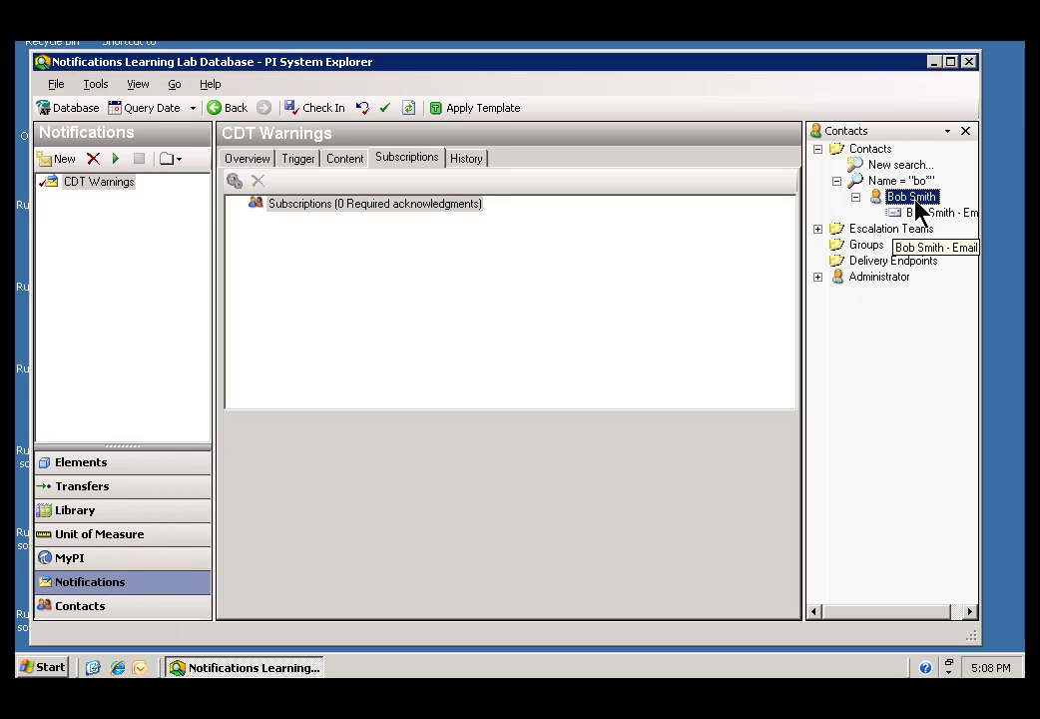
# Drag the found contact onto Subscriptions and choose its Email endpoint, with 0 required acknowledgments.
pyautogui.moveTo(907, 209); pyautogui.dragTo(400, 211)
pyautogui.click(922, 215)
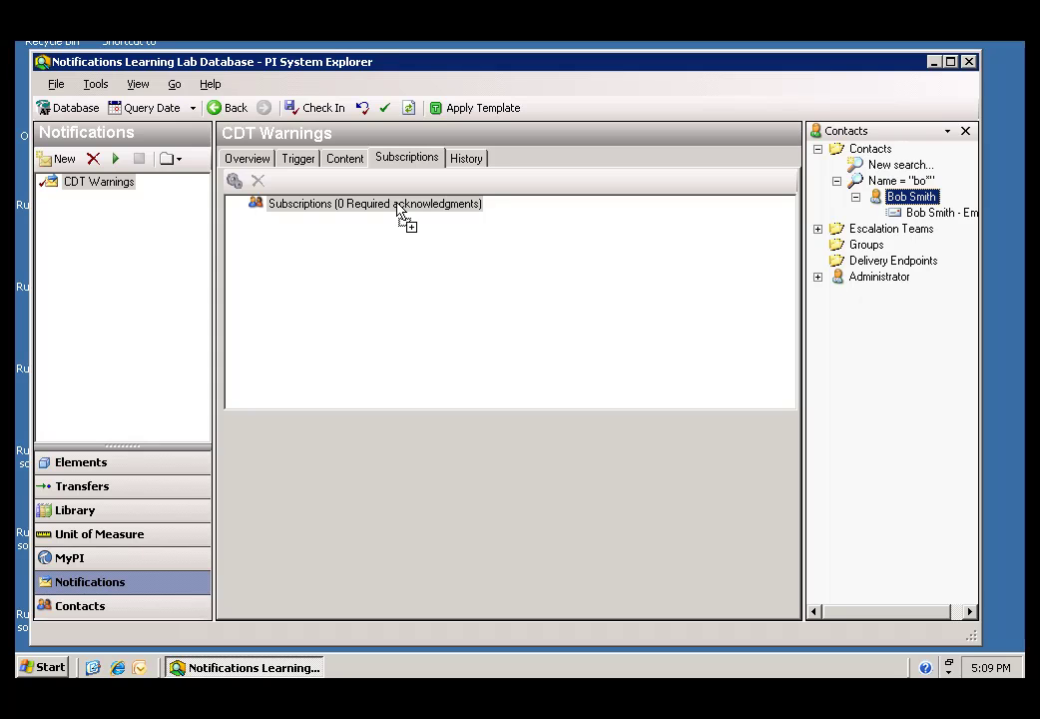
pyautogui.moveTo(400, 210); pyautogui.dragTo(924, 221)
pyautogui.moveTo(910, 205); pyautogui.dragTo(346, 214)
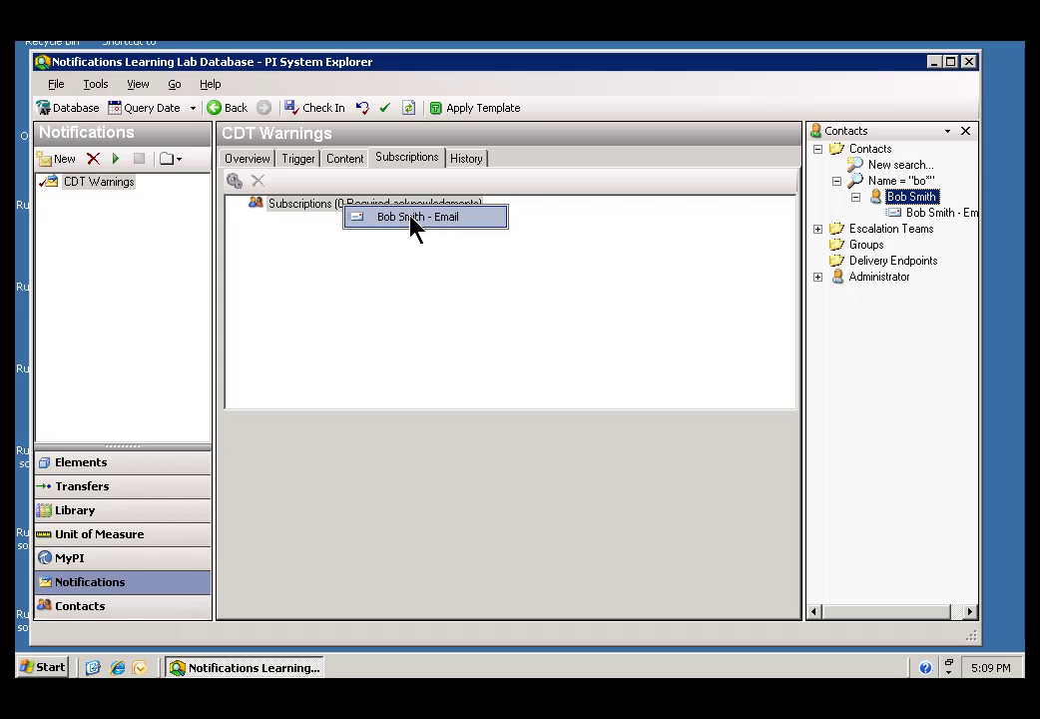
pyautogui.click(414, 218)
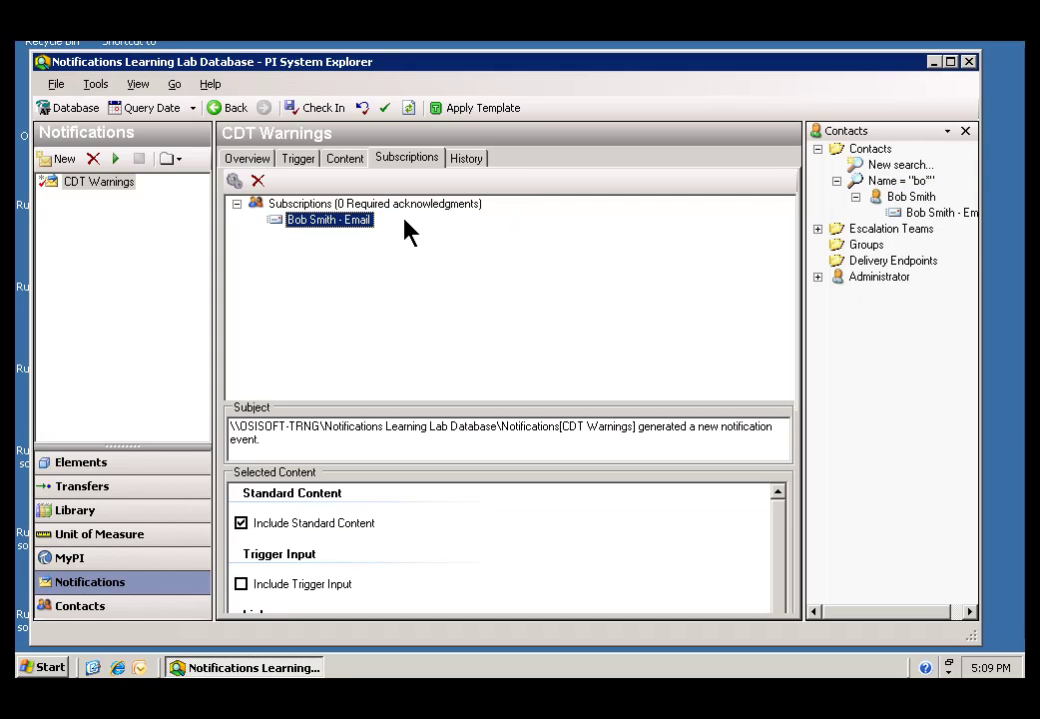
pyautogui.click(942, 213)
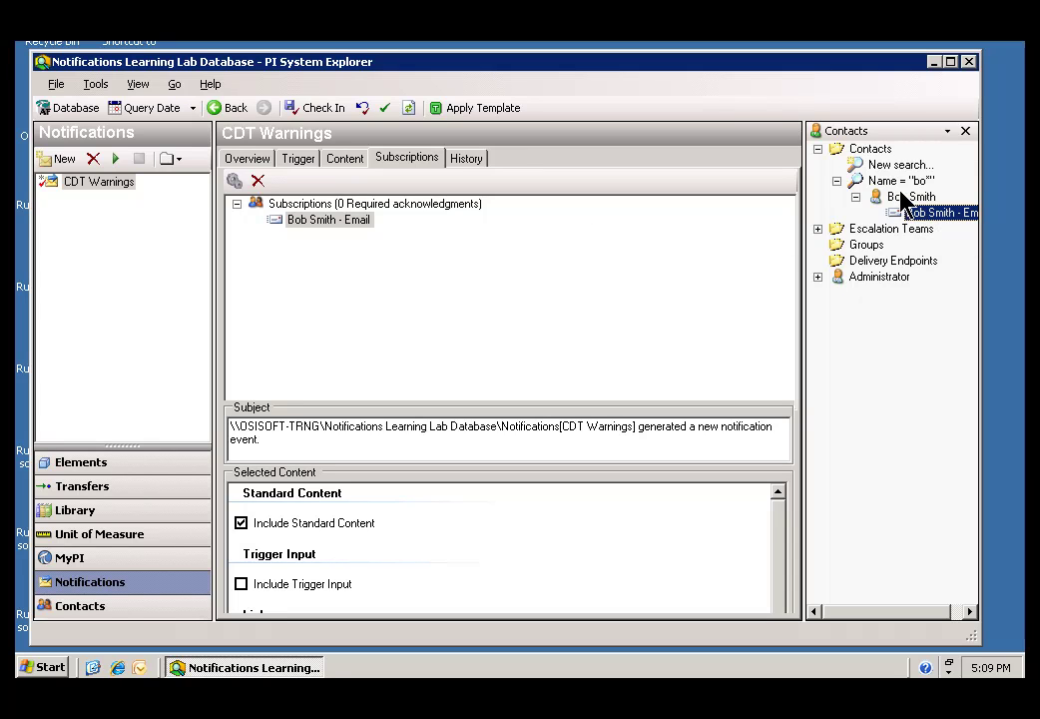
pyautogui.click(908, 199)
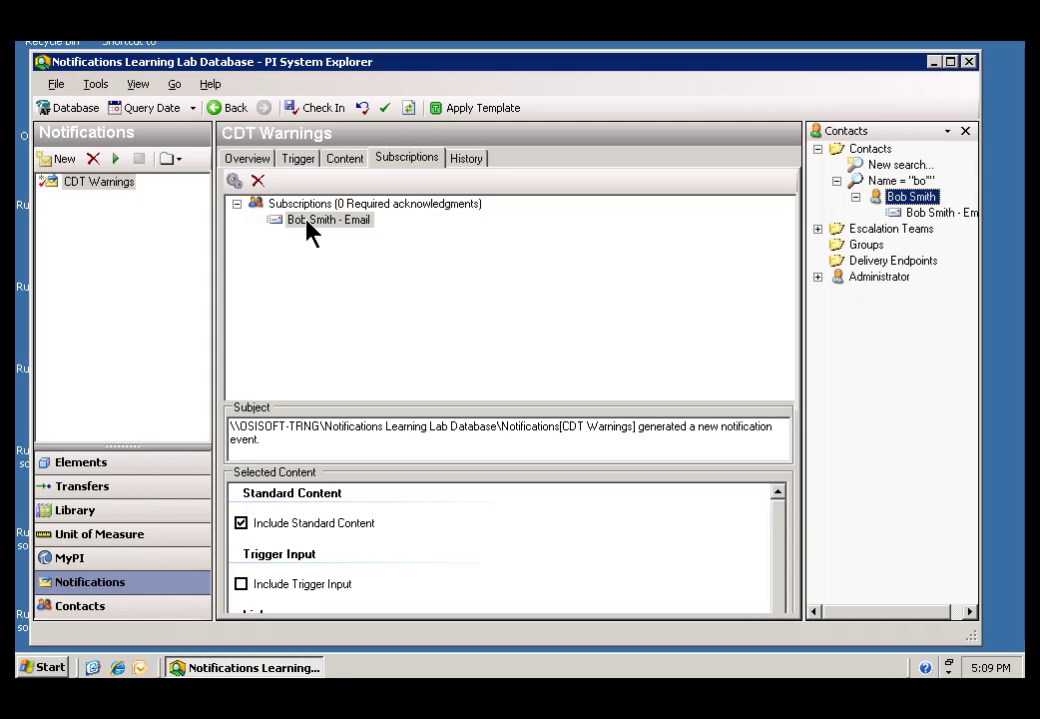
# Uncheck Notify on close in the email subscription's Options and confirm with OK.
pyautogui.click(309, 222)
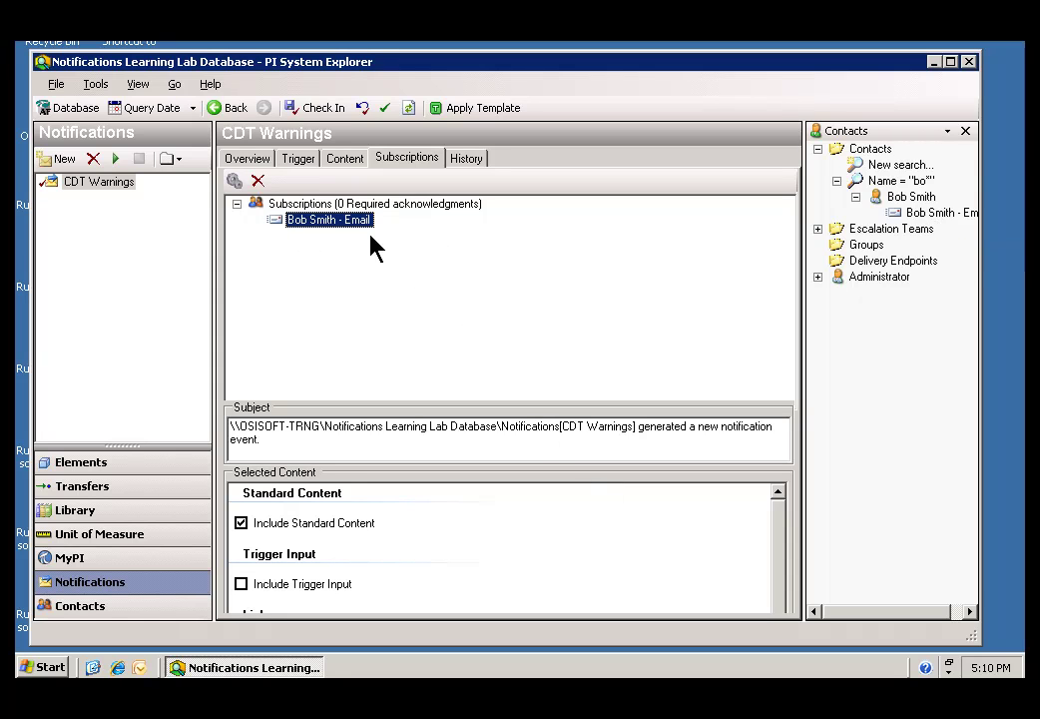
pyautogui.rightClick(297, 220)
pyautogui.click(340, 259)
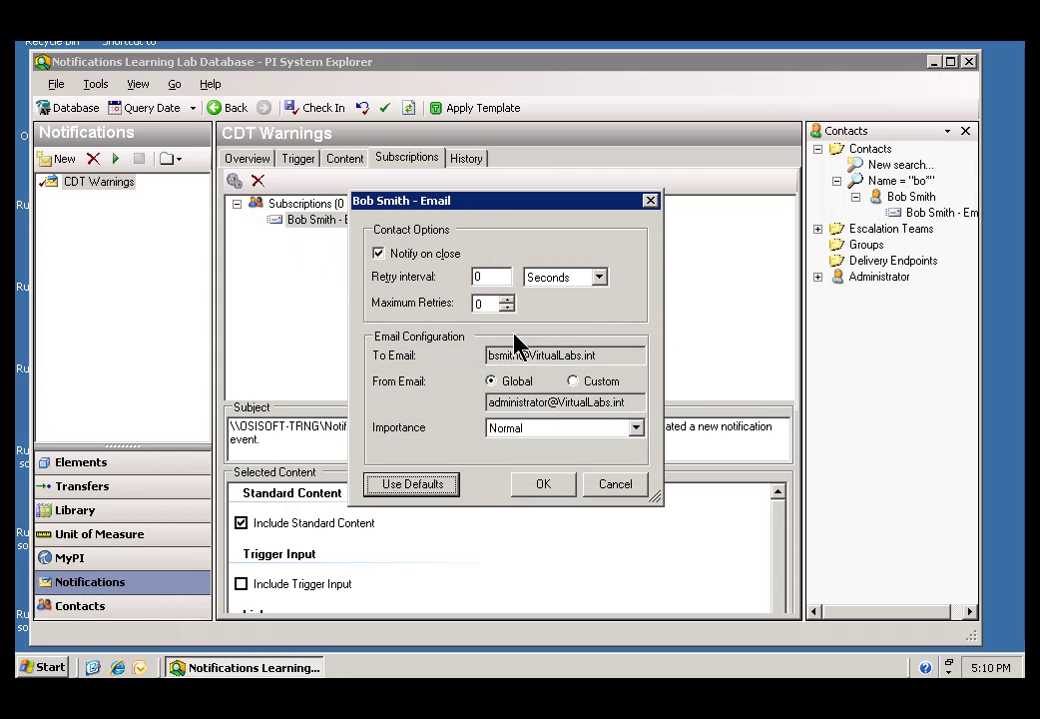
pyautogui.click(378, 254)
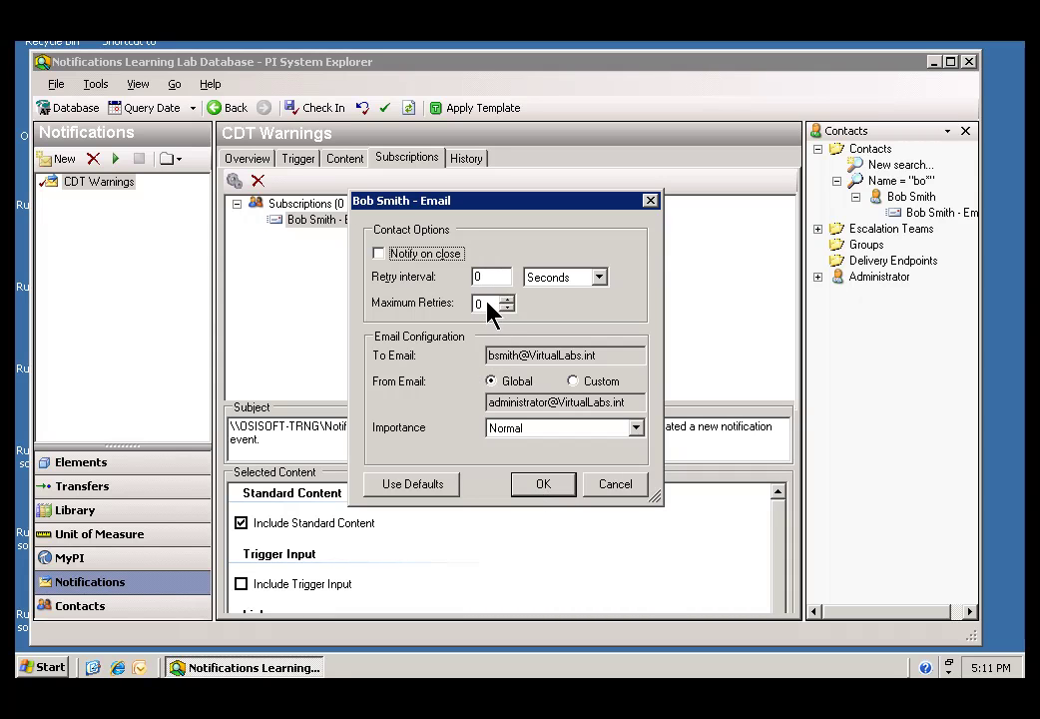
pyautogui.click(544, 488)
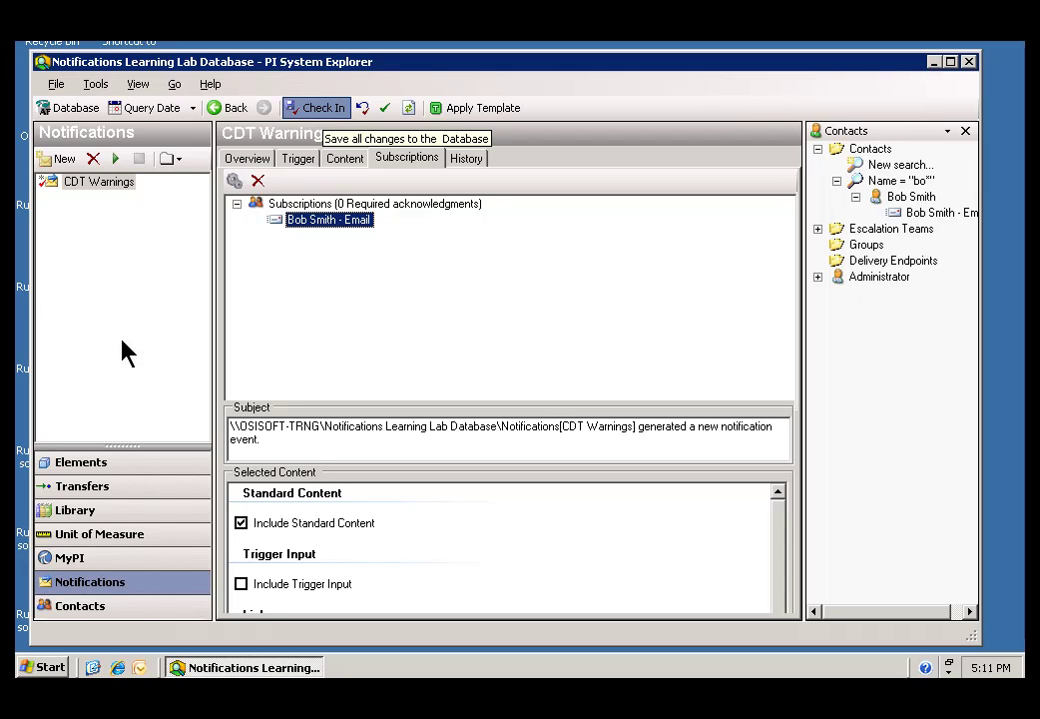
# Switch the navigator to the Contacts section.
pyautogui.click(68, 611)
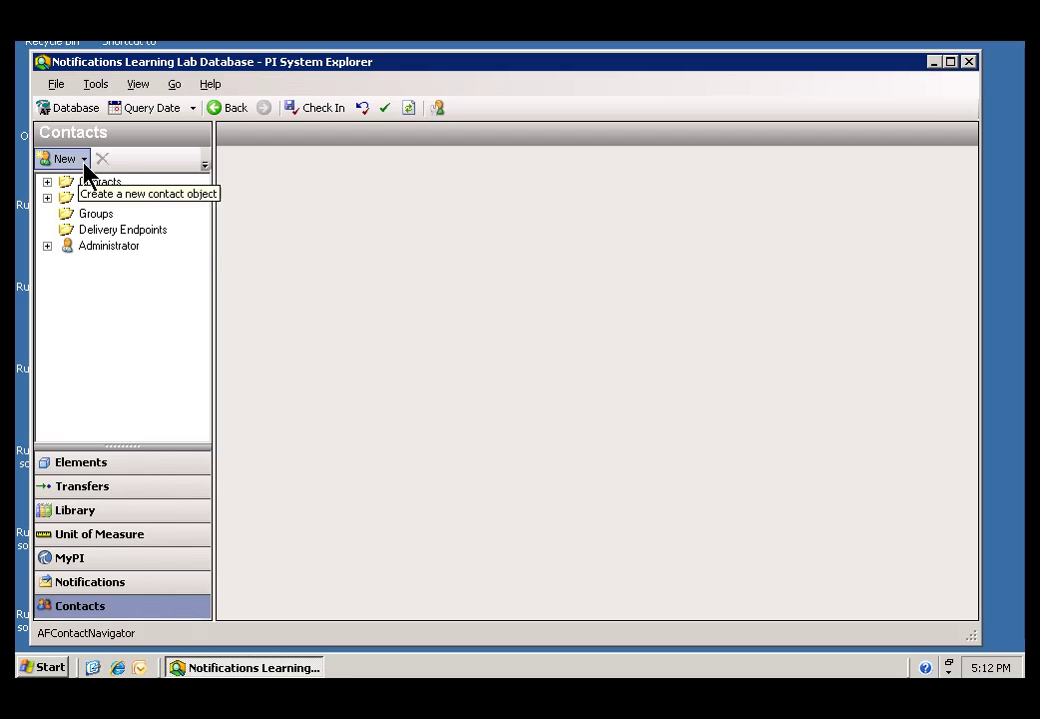
# Create a new contact with the person's full name and e-mail address, then check it in.
pyautogui.click(84, 162)
pyautogui.click(124, 338)
pyautogui.rightClick(124, 337)
pyautogui.click(156, 340)
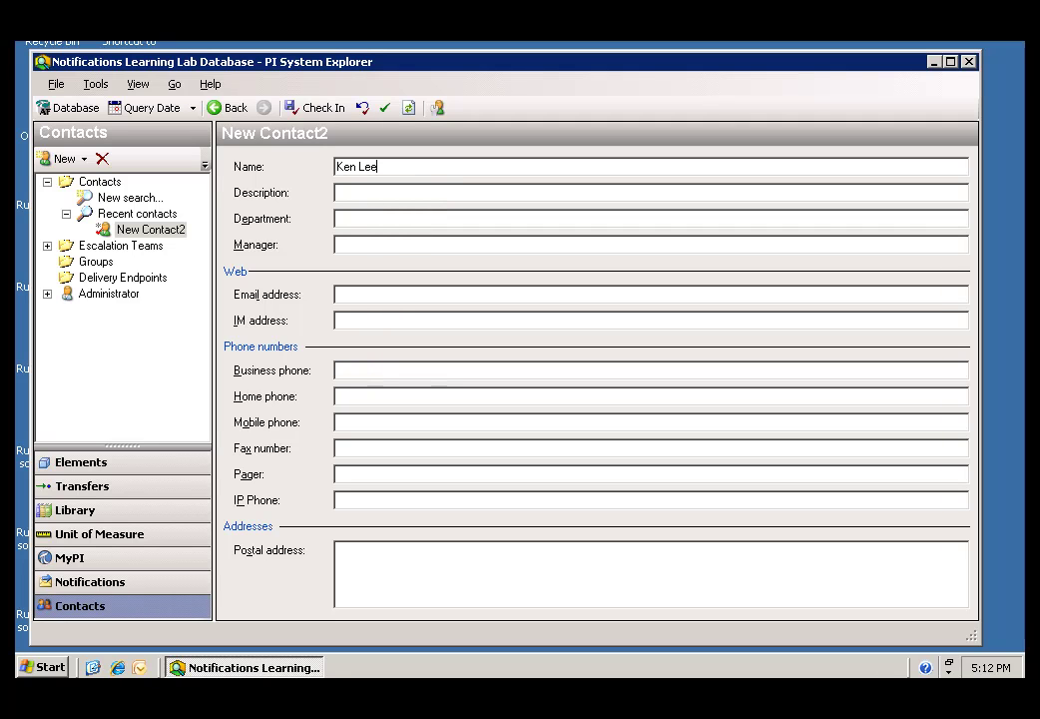
pyautogui.click(352, 297)
pyautogui.write('klee')
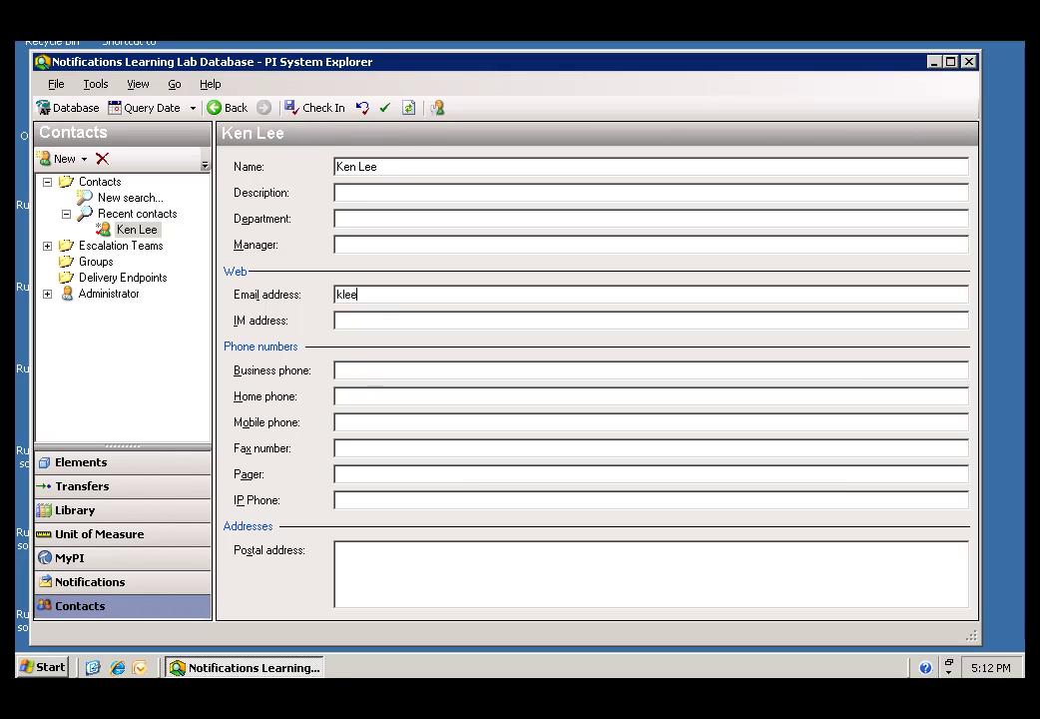
pyautogui.write('@test.com')
pyautogui.click(325, 108)
# Return to the CDT Warnings notification's Subscriptions tab.
pyautogui.click(90, 585)
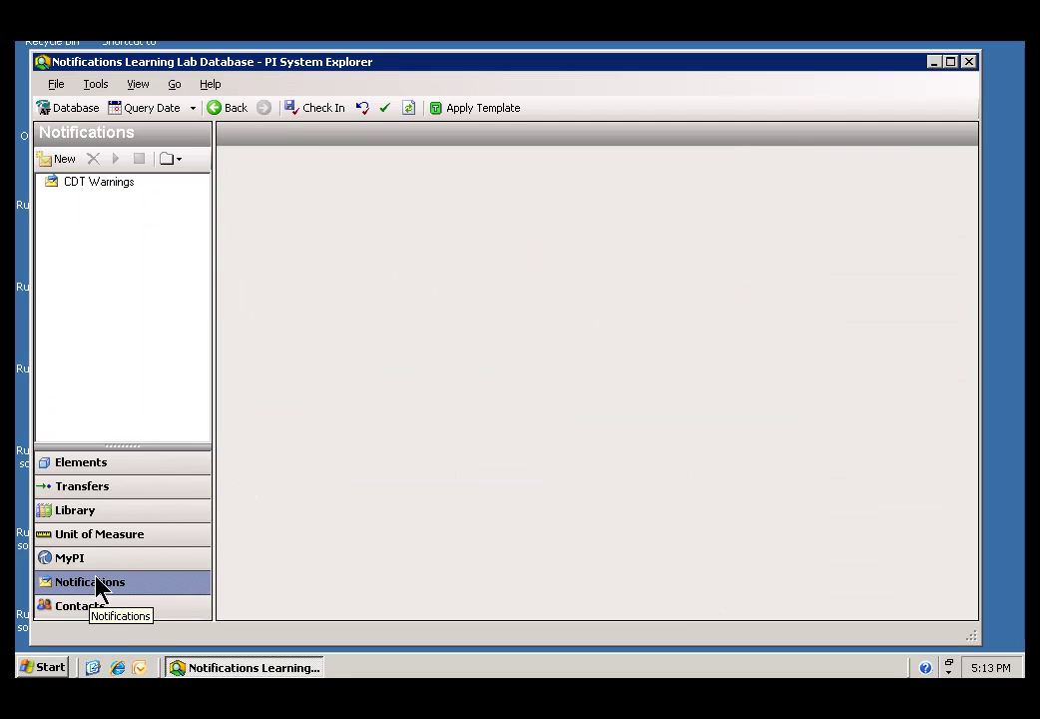
pyautogui.click(71, 187)
pyautogui.click(400, 168)
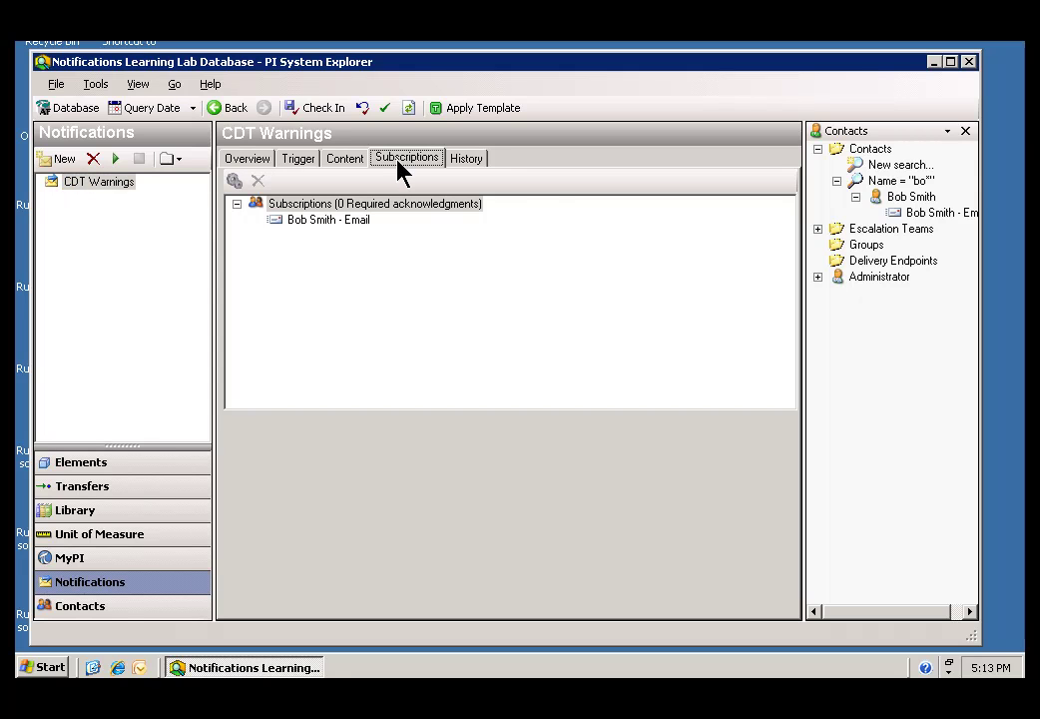
# Search all contacts with *, subscribe the new contact's Email endpoint, and accept the template defaults.
pyautogui.doubleClick(885, 167)
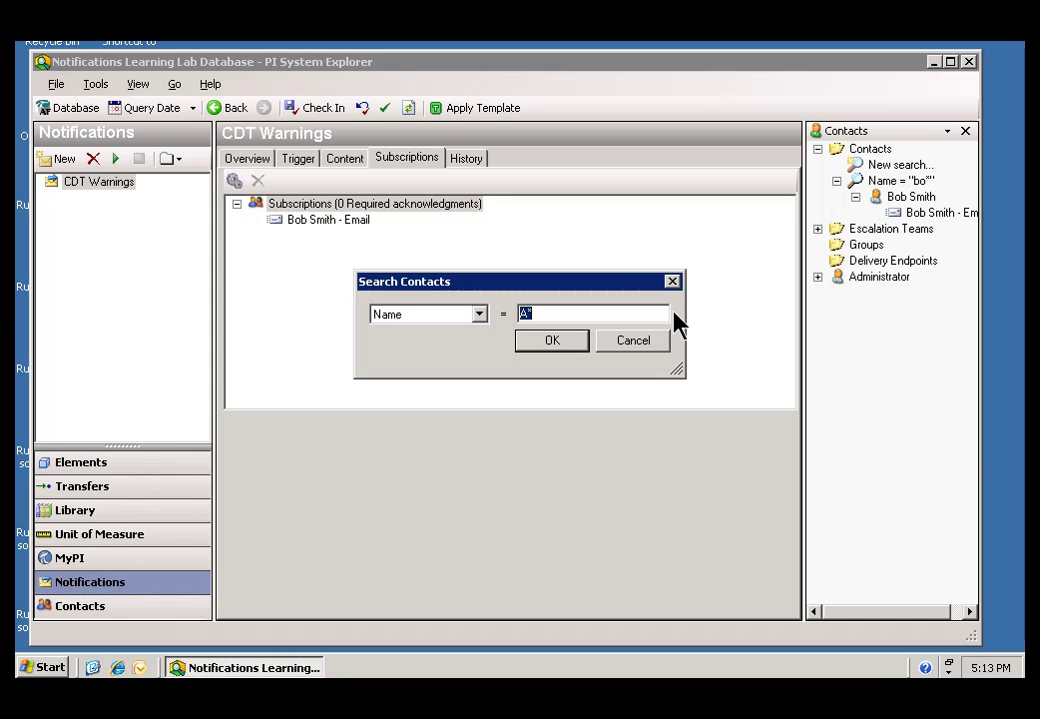
pyautogui.write('*')
pyautogui.click(552, 343)
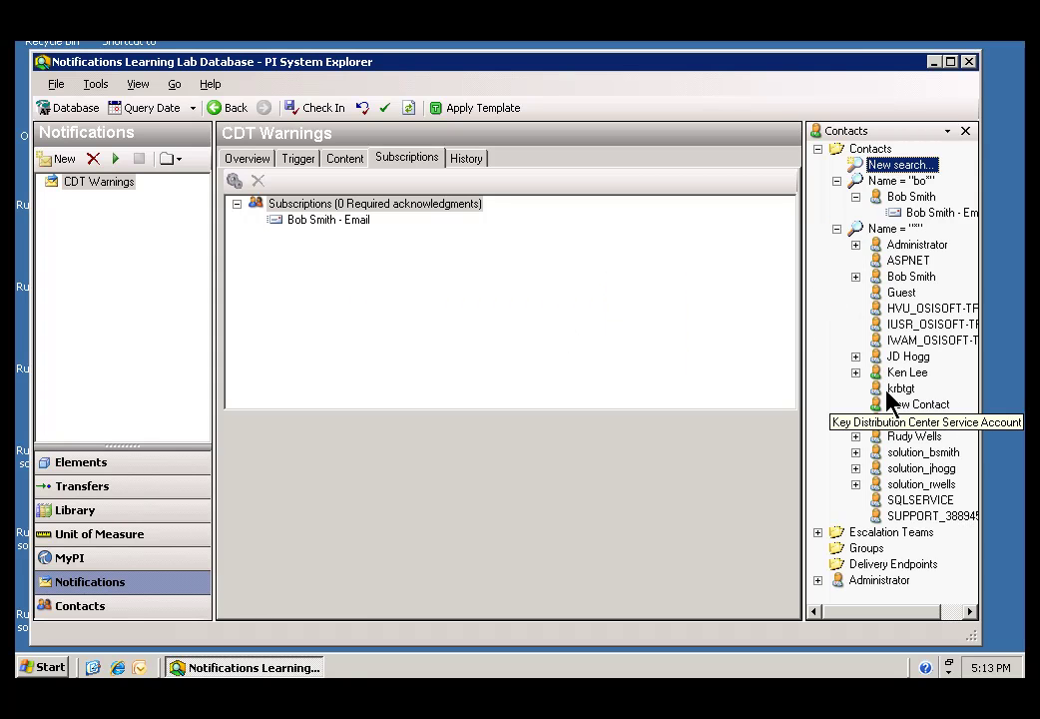
pyautogui.click(878, 376)
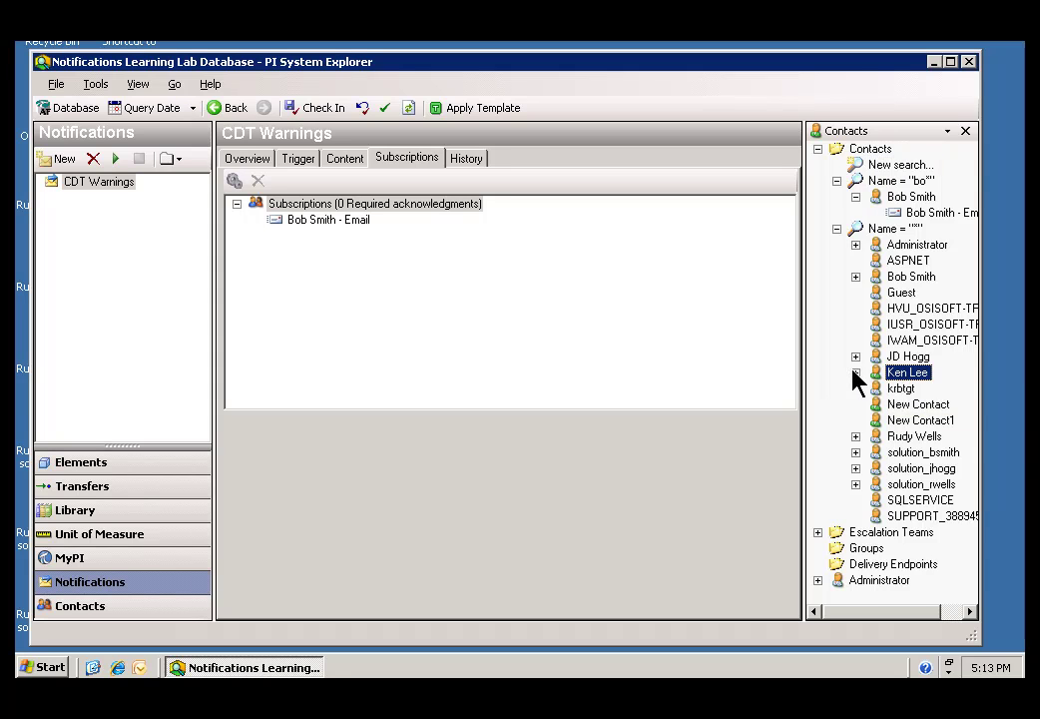
pyautogui.click(855, 373)
pyautogui.click(907, 389)
pyautogui.moveTo(898, 394); pyautogui.dragTo(314, 213)
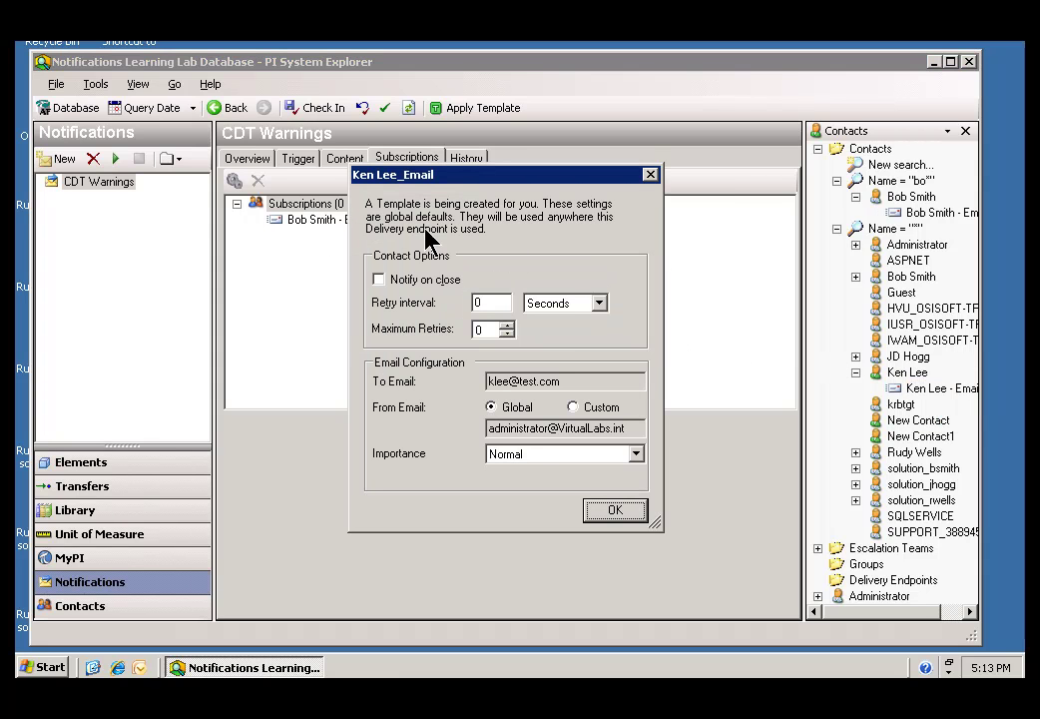
pyautogui.click(596, 515)
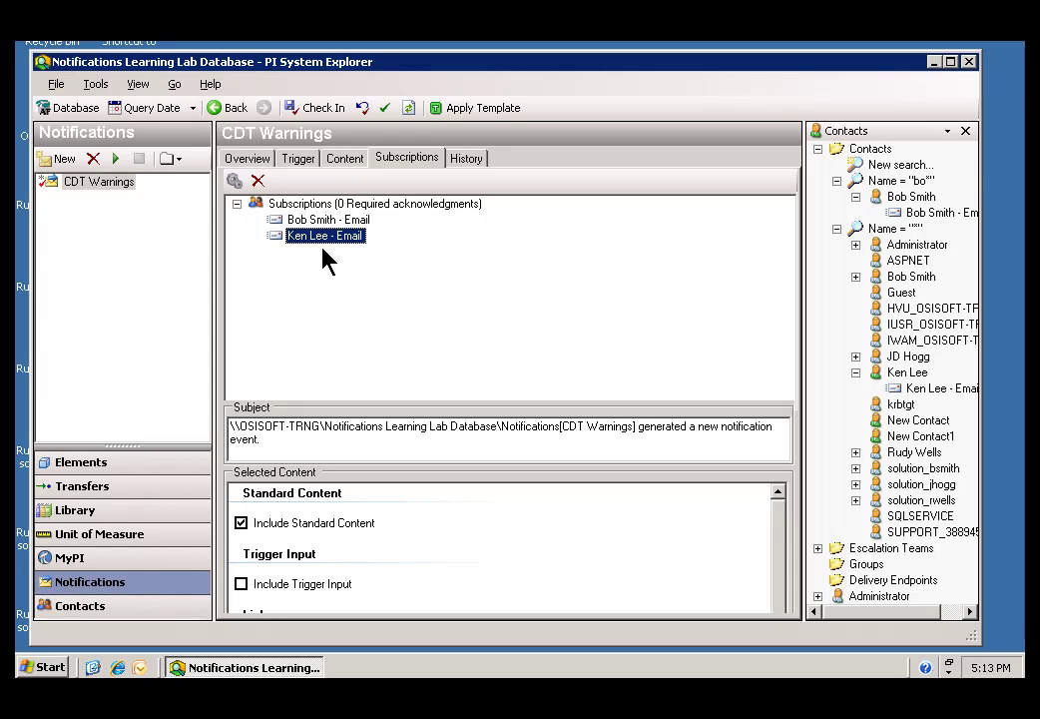
# Unsubscribe the new contact's Email subscription and confirm with Yes.
pyautogui.rightClick(287, 240)
pyautogui.click(319, 252)
pyautogui.click(478, 374)
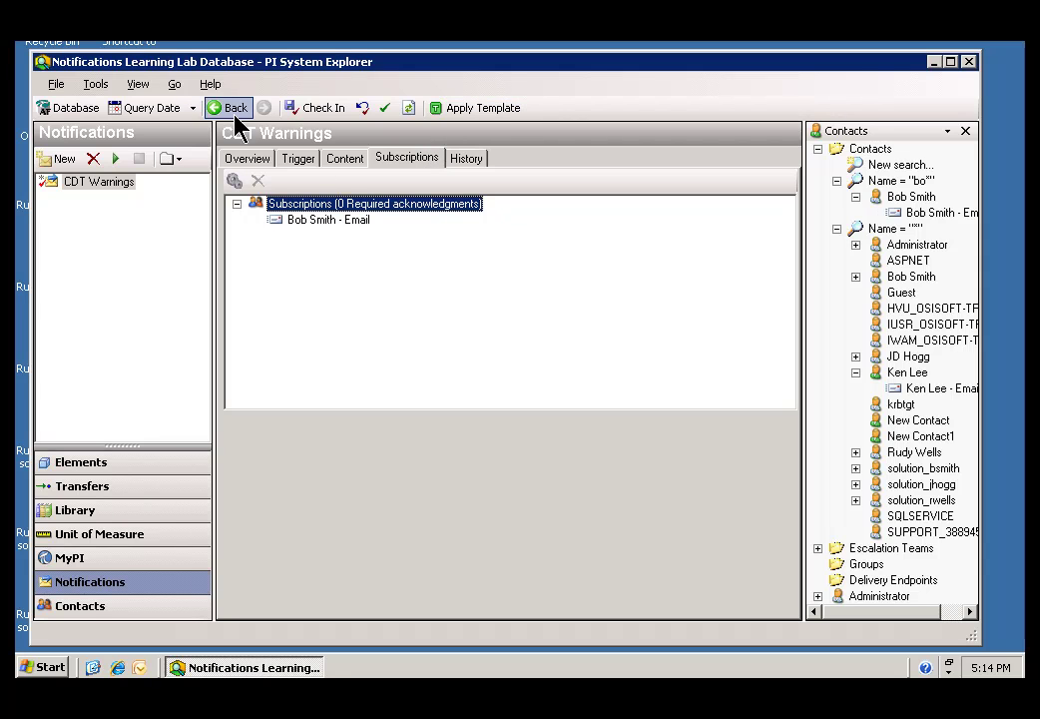
# Check in the CDT Warnings changes from the Content tab.
pyautogui.click(341, 162)
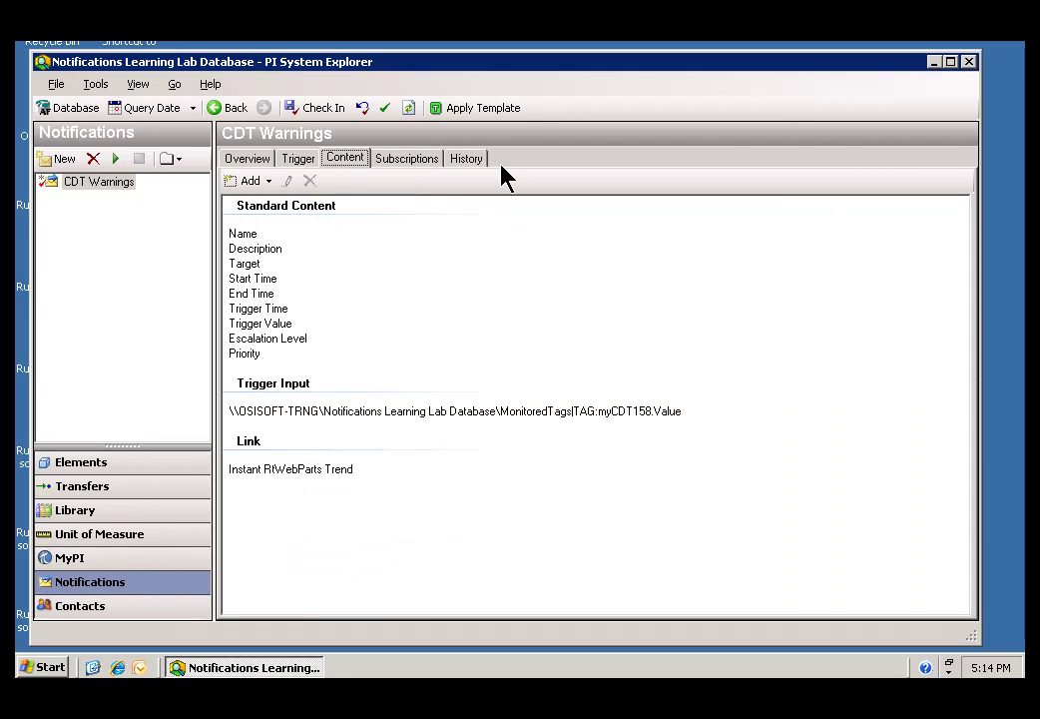
pyautogui.click(318, 111)
pyautogui.click(70, 192)
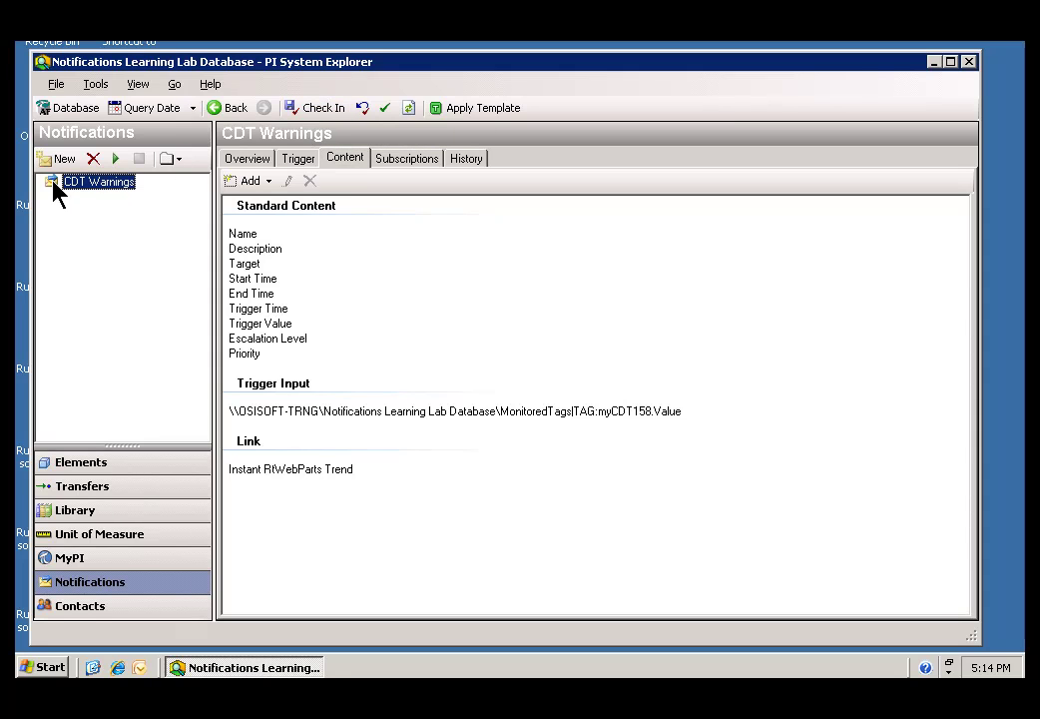
# Open the CDT Warnings Trigger tab, then its History tab.
pyautogui.click(116, 160)
pyautogui.click(297, 159)
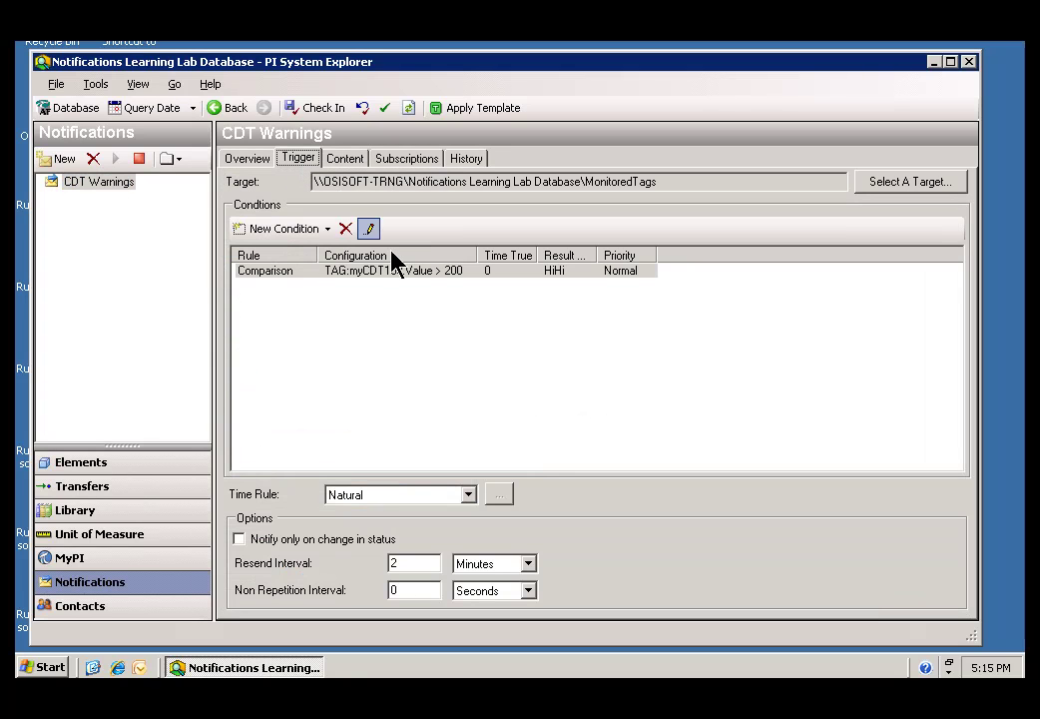
pyautogui.click(465, 163)
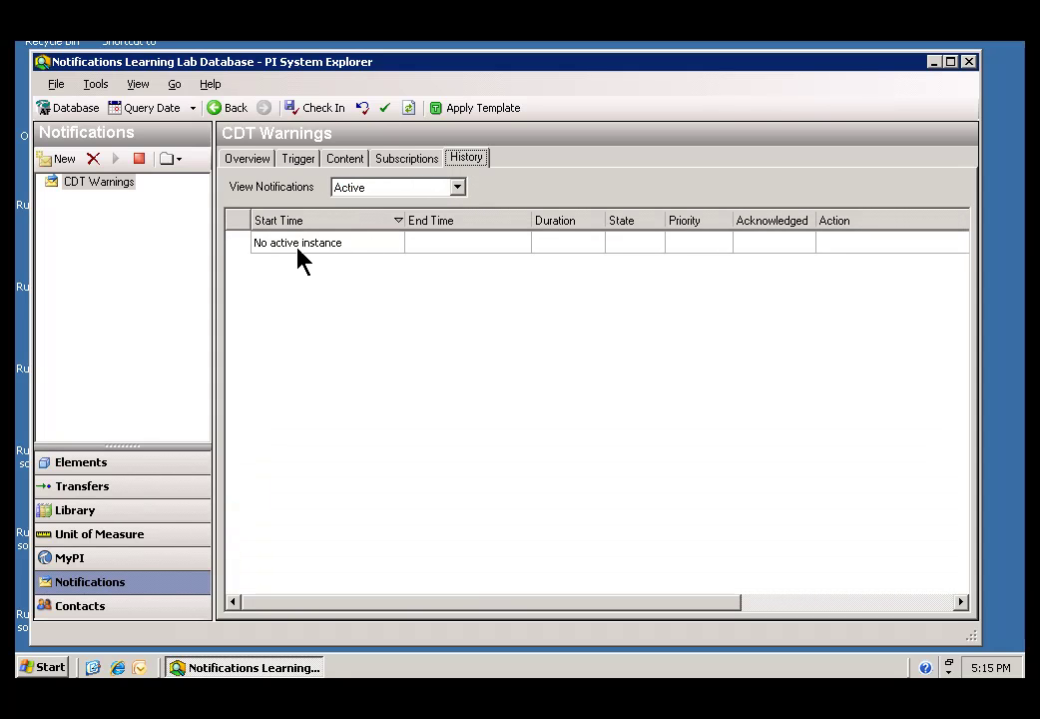
# List Recent instances for the last 1 day, finding none, then switch the view back to Active.
pyautogui.click(460, 187)
pyautogui.click(372, 231)
pyautogui.click(764, 187)
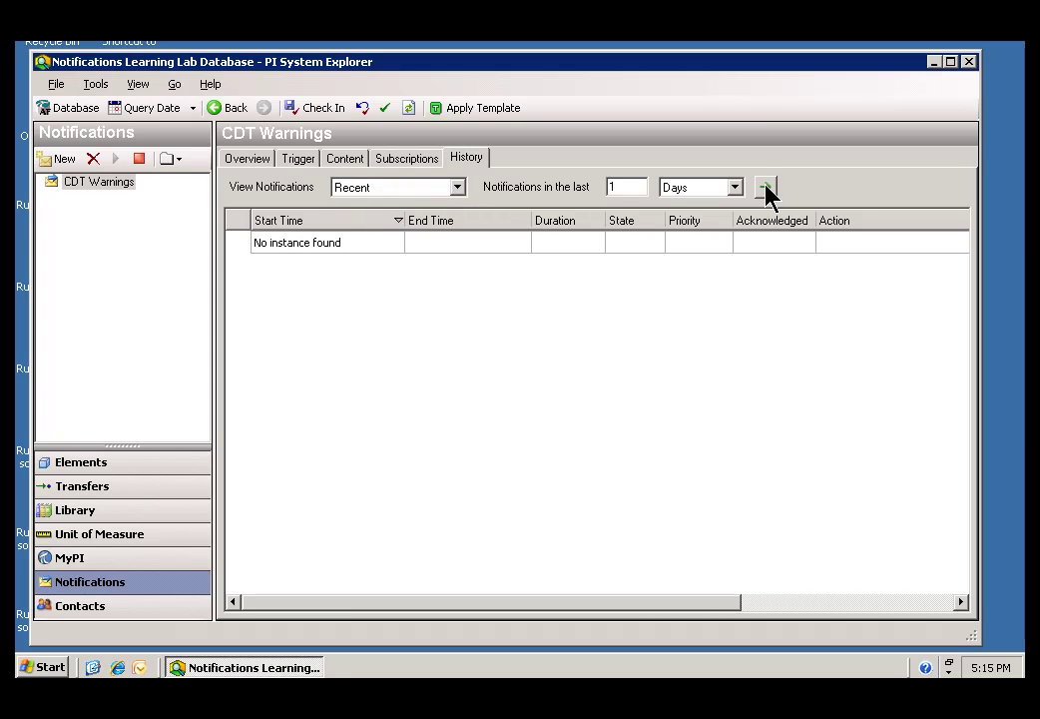
pyautogui.click(457, 188)
pyautogui.click(372, 206)
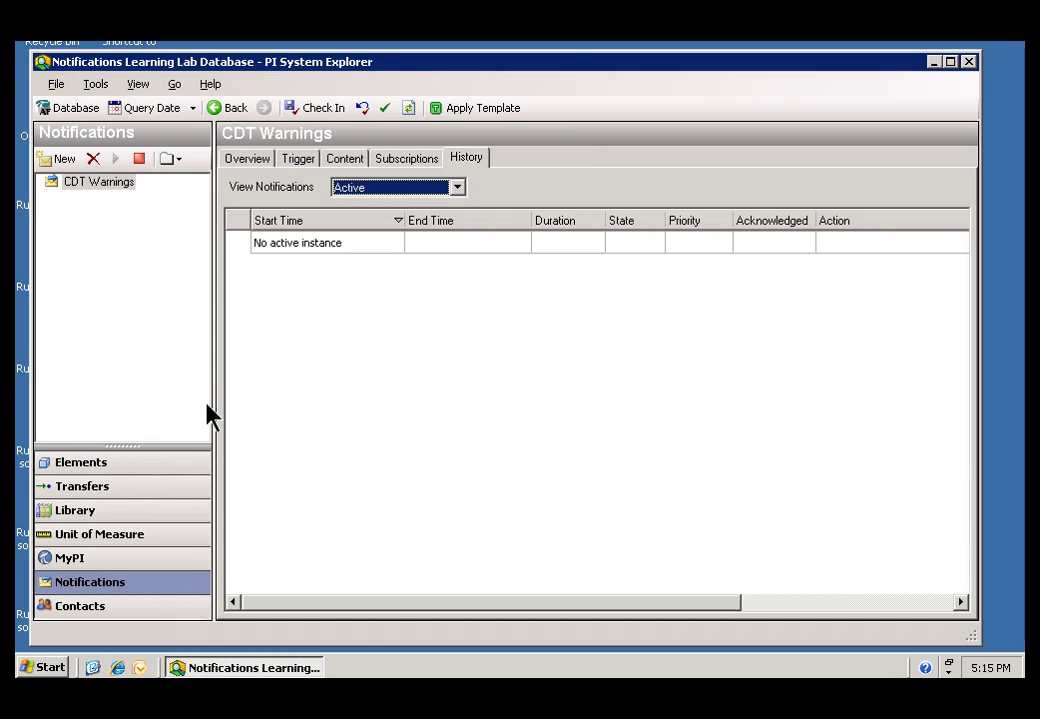
pyautogui.click(44, 667)
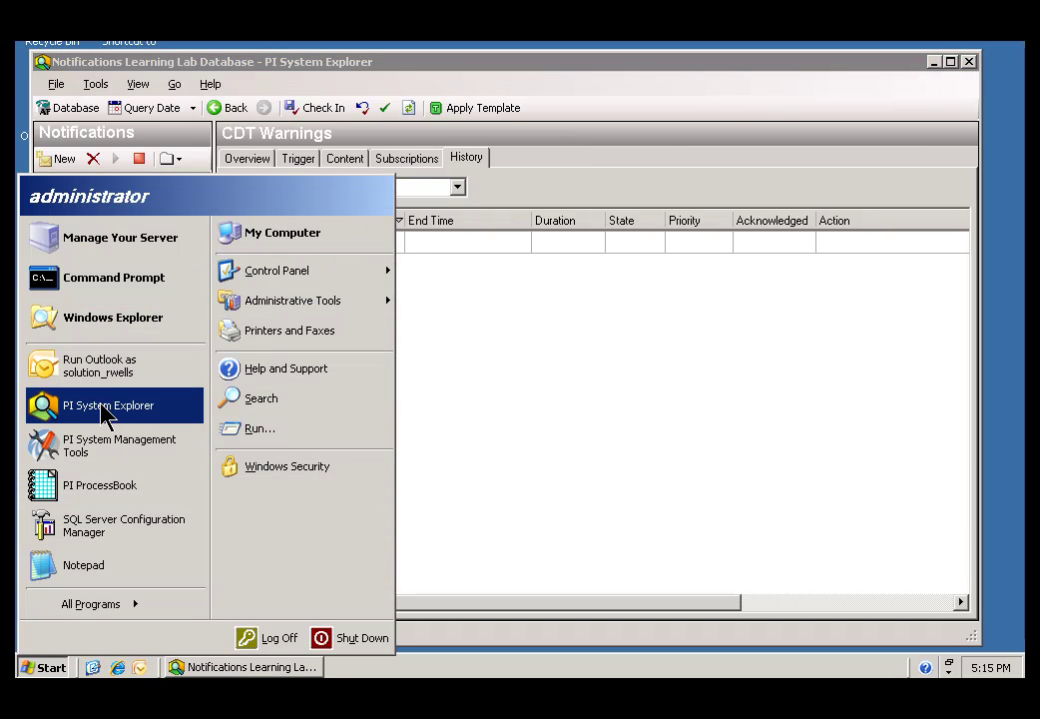
# Launch PI System Management Tools, then move and enlarge its window and plug-ins list.
pyautogui.click(96, 449)
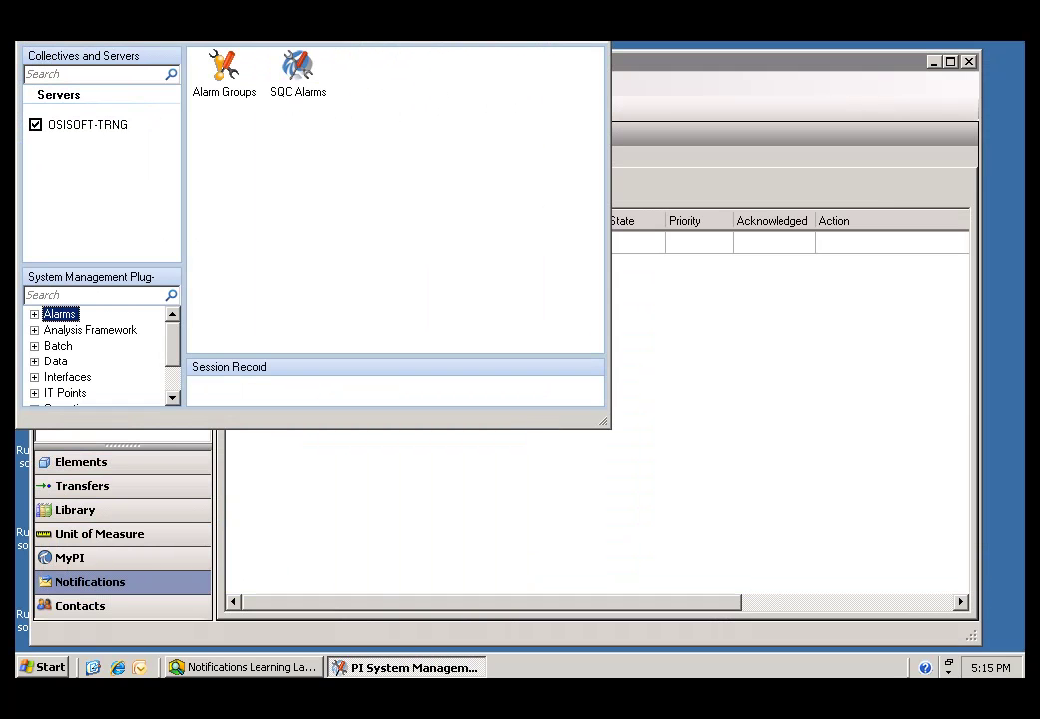
pyautogui.moveTo(284, 20); pyautogui.dragTo(303, 118)
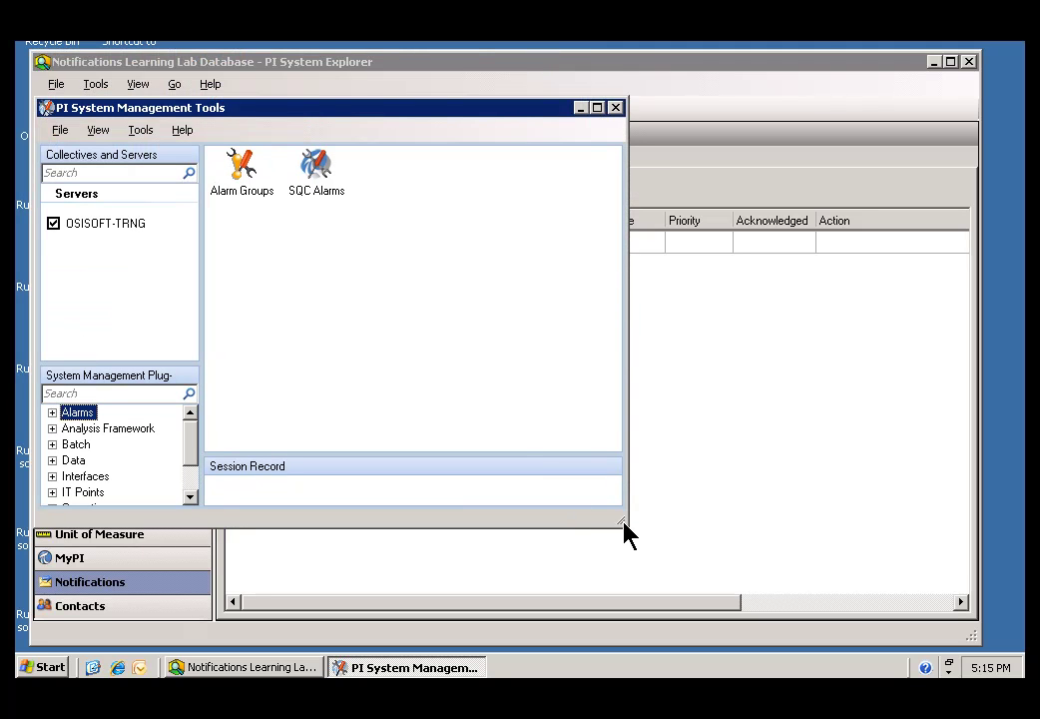
pyautogui.moveTo(624, 524); pyautogui.dragTo(953, 625)
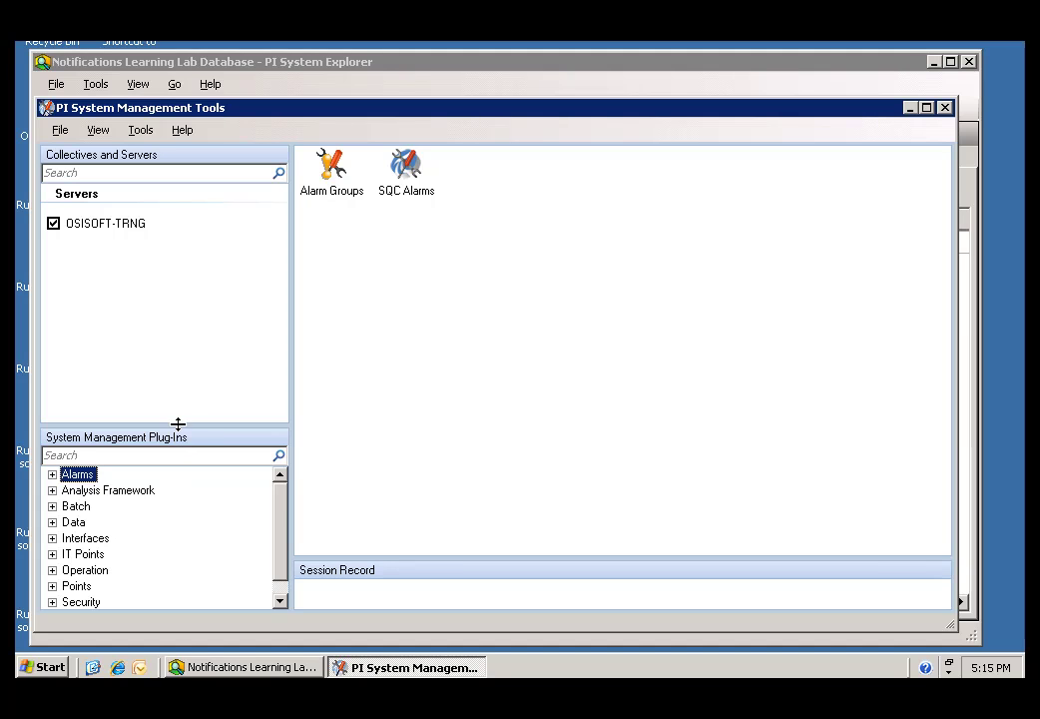
pyautogui.moveTo(177, 424); pyautogui.dragTo(167, 295)
# Open Data > Archive Editor and load tag myCdt158 via a Tag Search for mycd*.
pyautogui.click(51, 391)
pyautogui.click(100, 408)
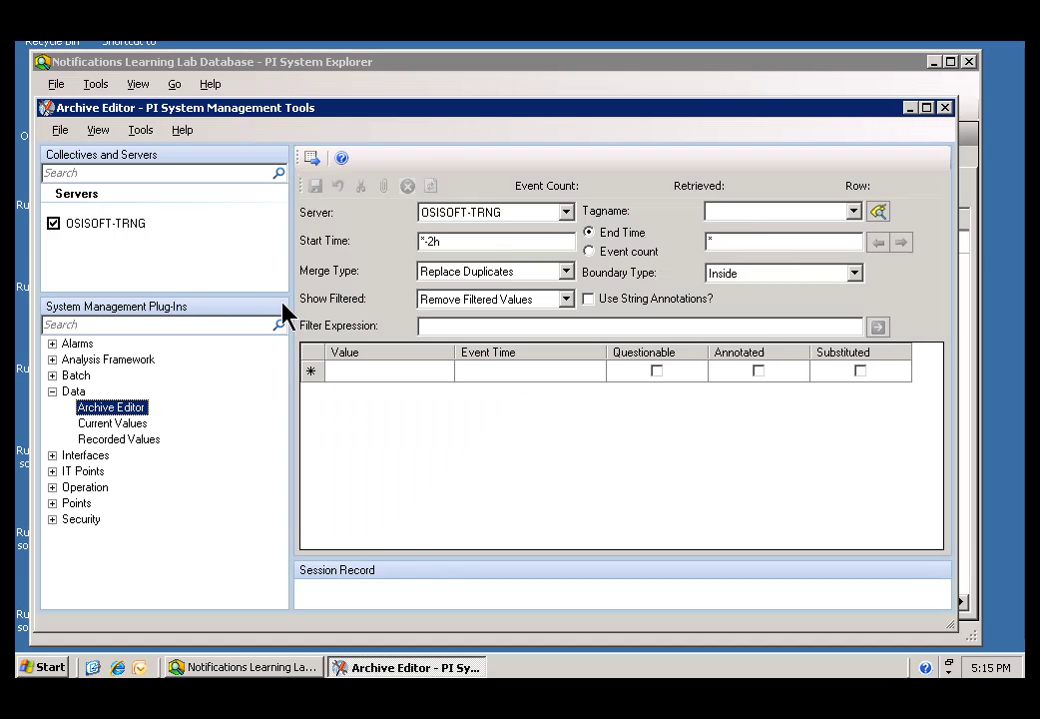
pyautogui.click(743, 212)
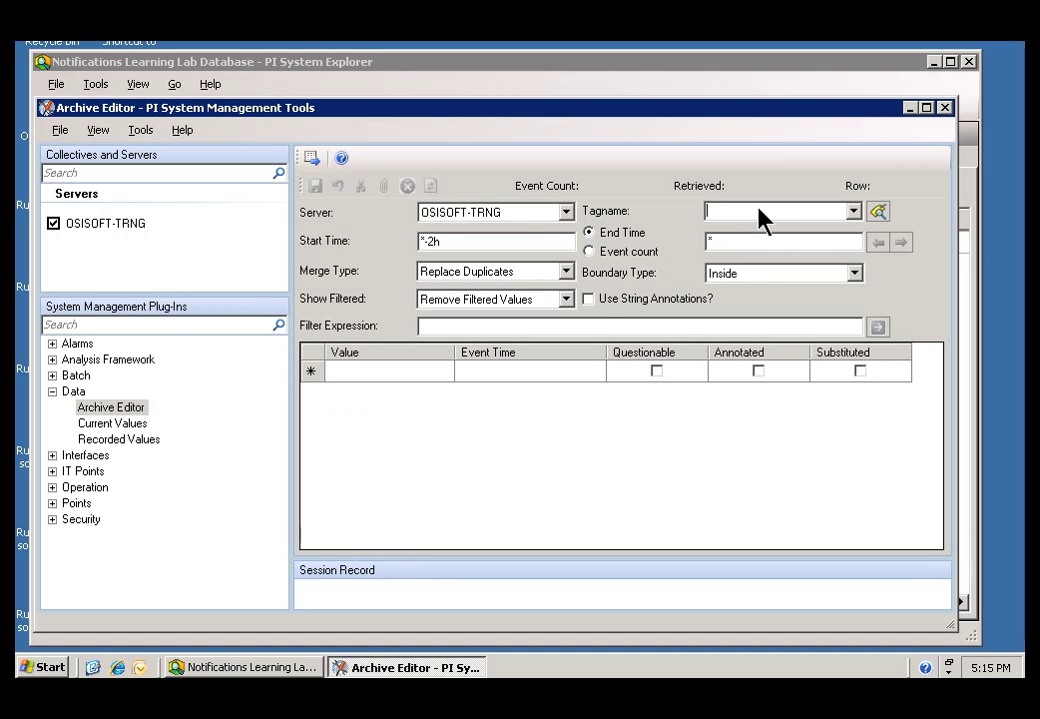
pyautogui.click(878, 212)
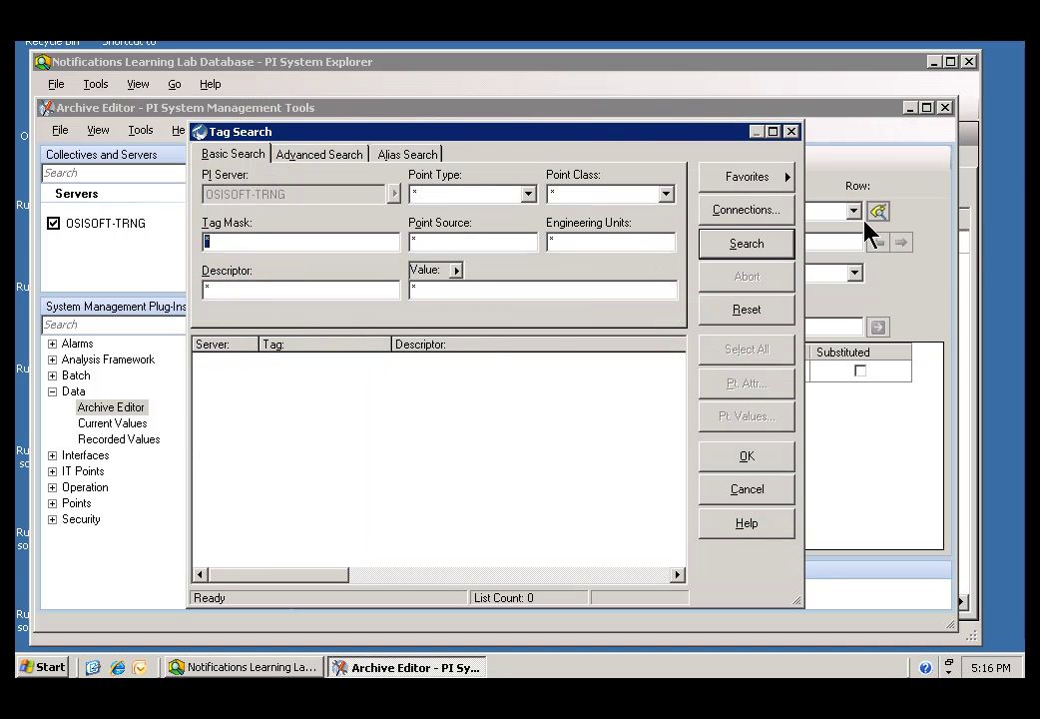
pyautogui.write('mycd*')
pyautogui.press('Return')
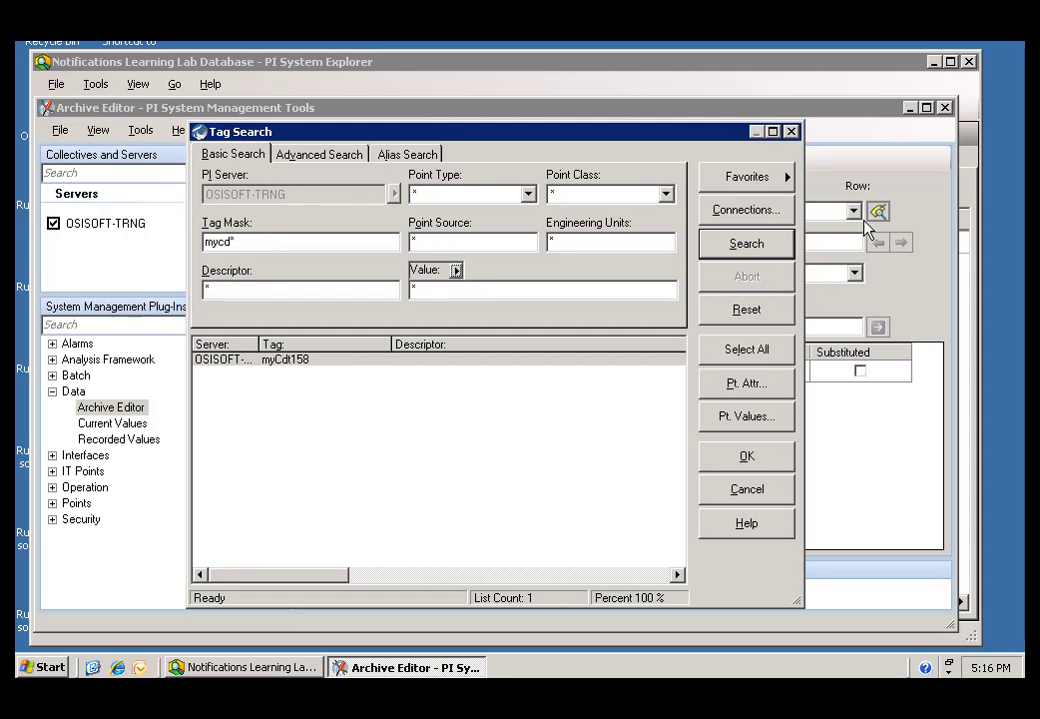
pyautogui.click(200, 361)
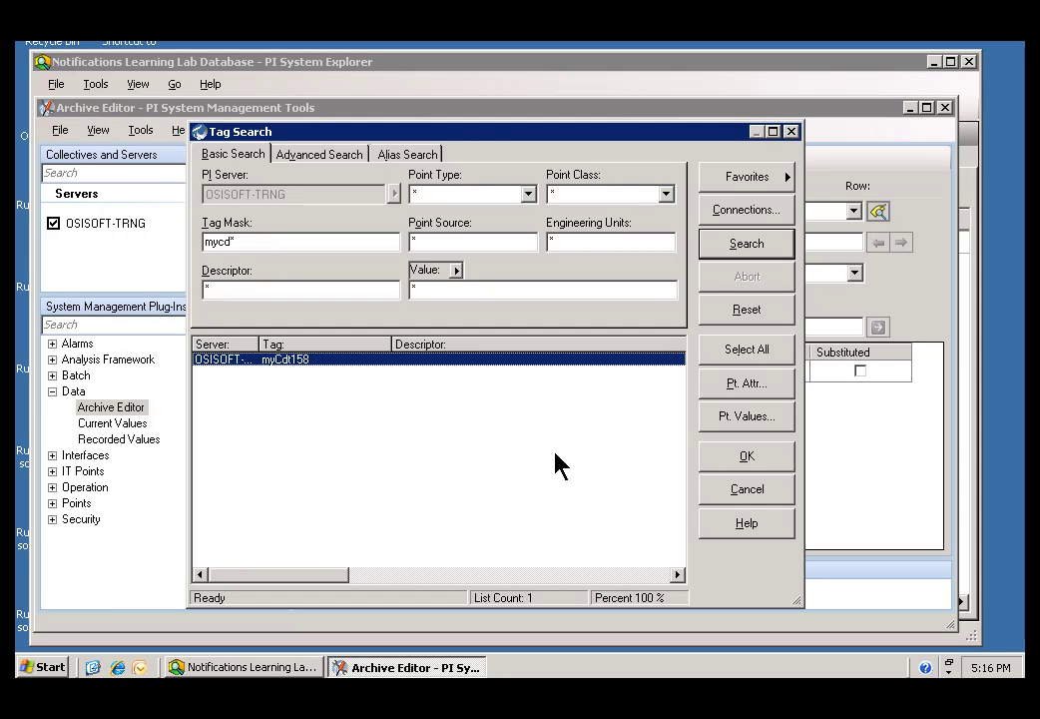
pyautogui.click(738, 457)
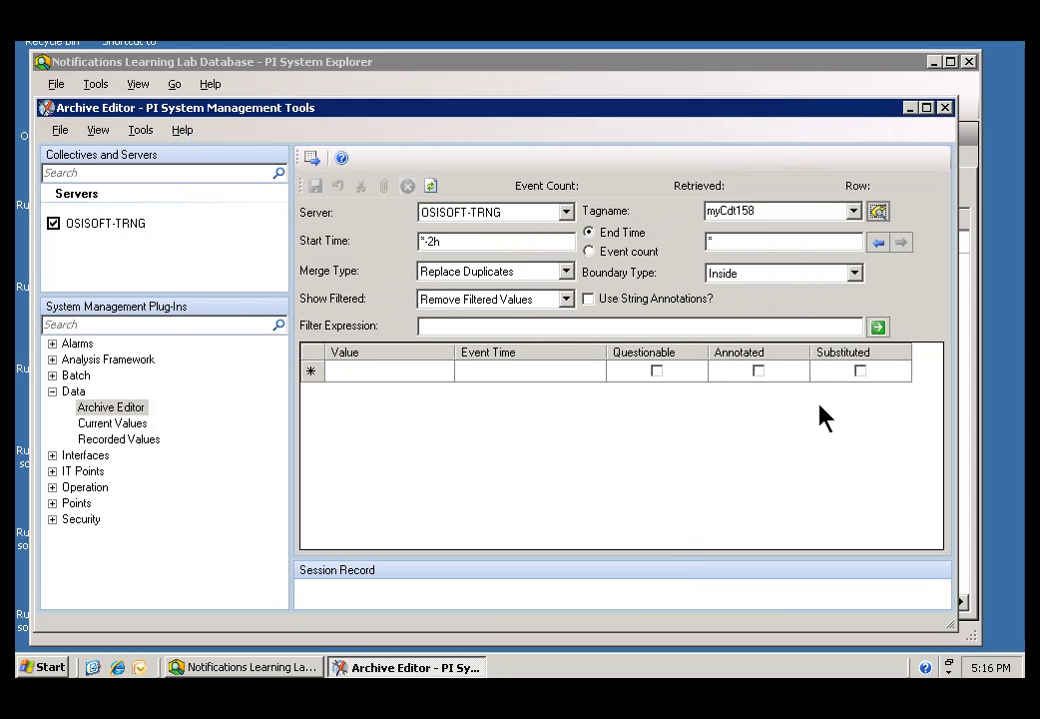
# Retrieve myCdt158 values with start time *-30d, then refresh with start time *-2h.
pyautogui.click(878, 327)
pyautogui.click(479, 247)
pyautogui.press('BackSpace')
pyautogui.press('BackSpace')
pyautogui.press('BackSpace')
pyautogui.write('-30d')
pyautogui.click(880, 328)
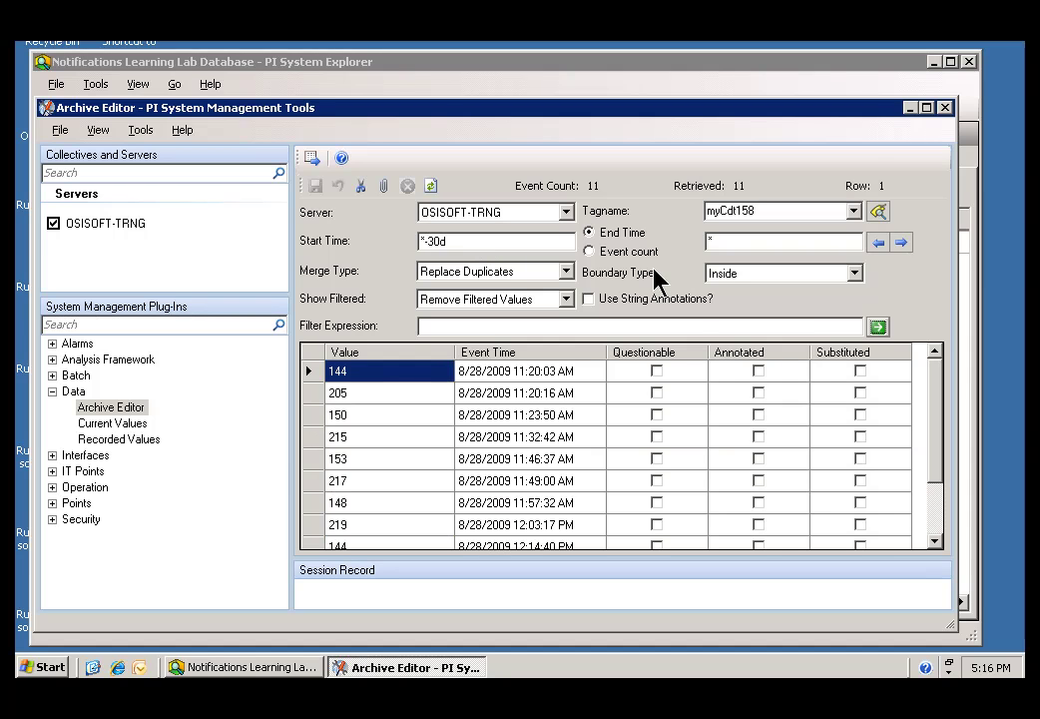
pyautogui.moveTo(499, 250); pyautogui.dragTo(419, 241)
pyautogui.write('*-2h')
pyautogui.click(885, 327)
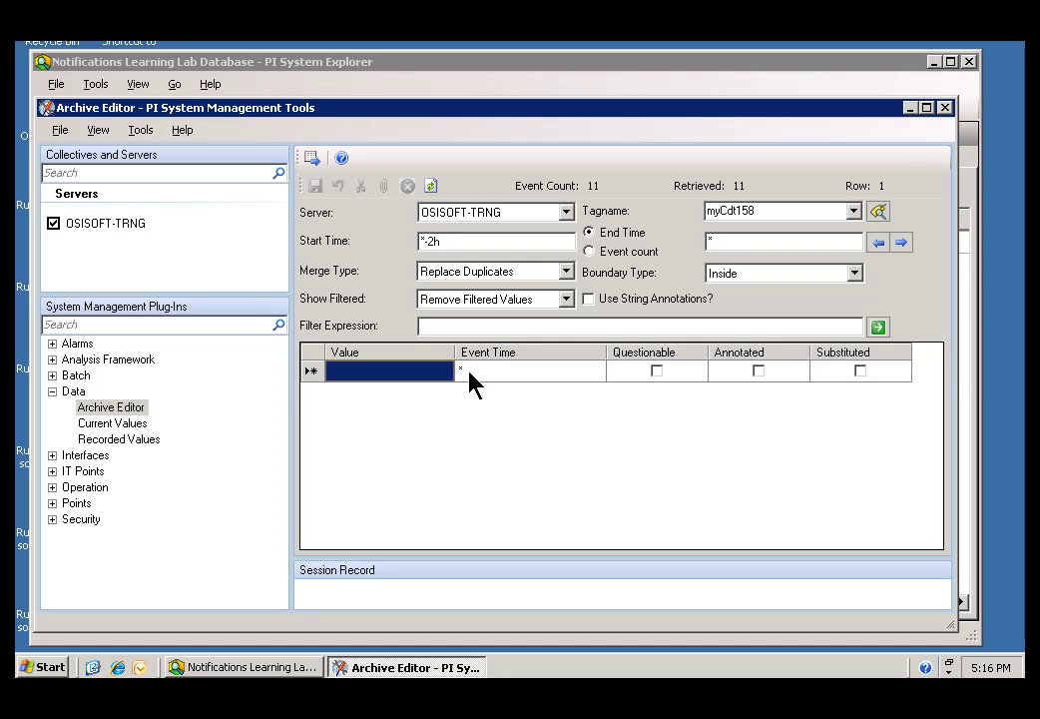
# Enter 250 in the new row's Value cell and save the change.
pyautogui.write('250')
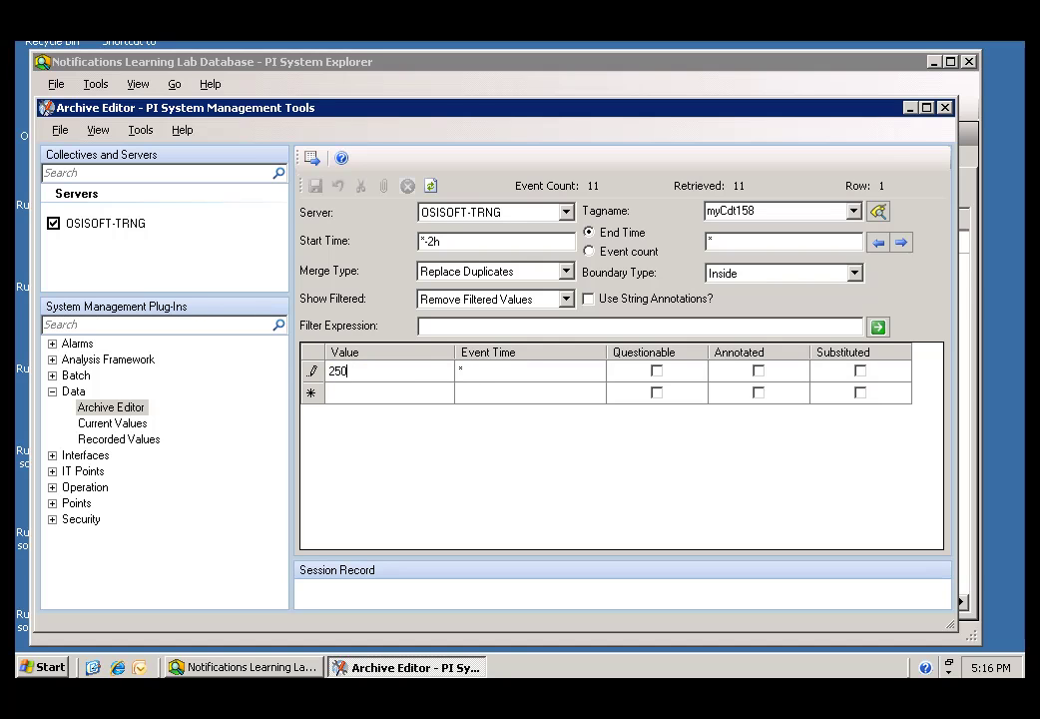
pyautogui.click(396, 405)
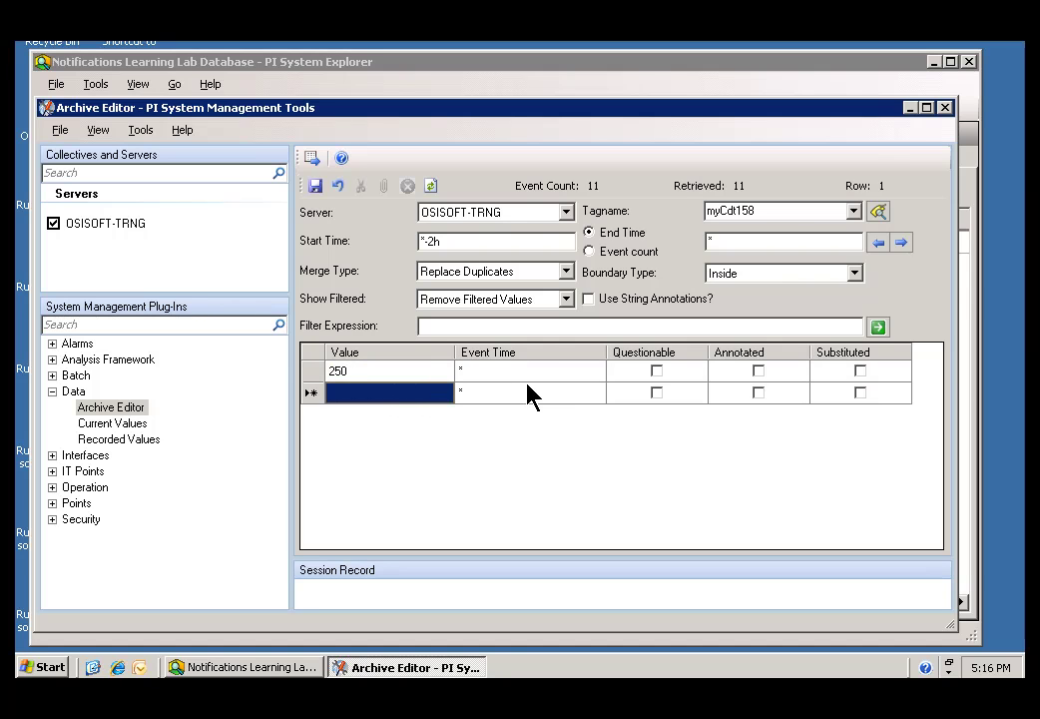
pyautogui.click(317, 189)
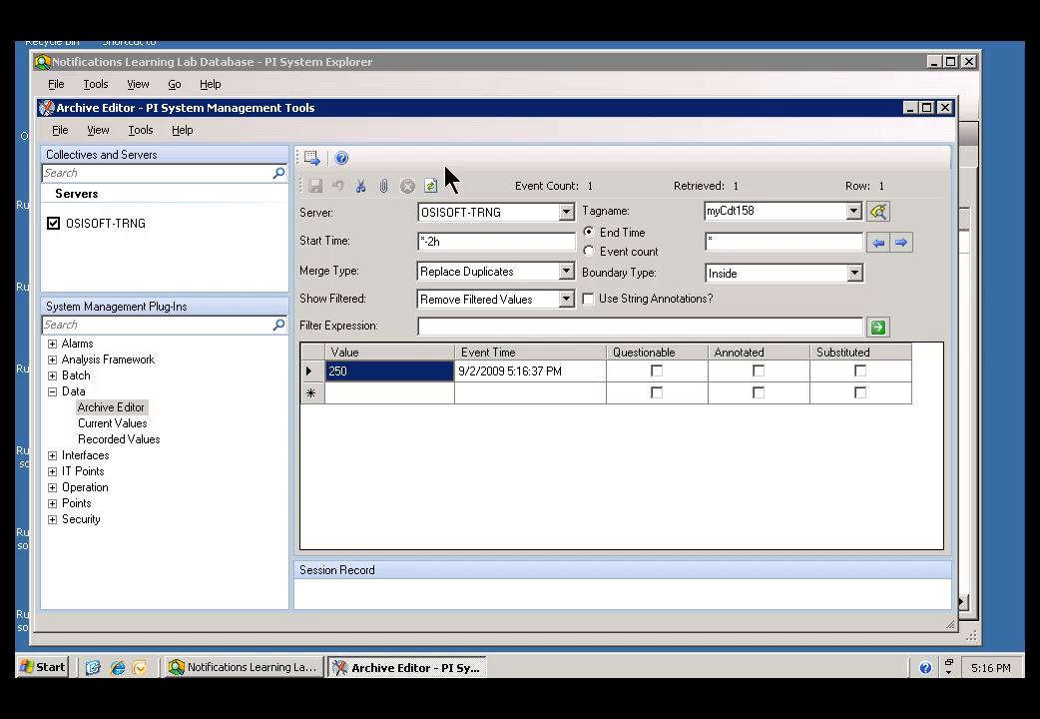
pyautogui.click(228, 669)
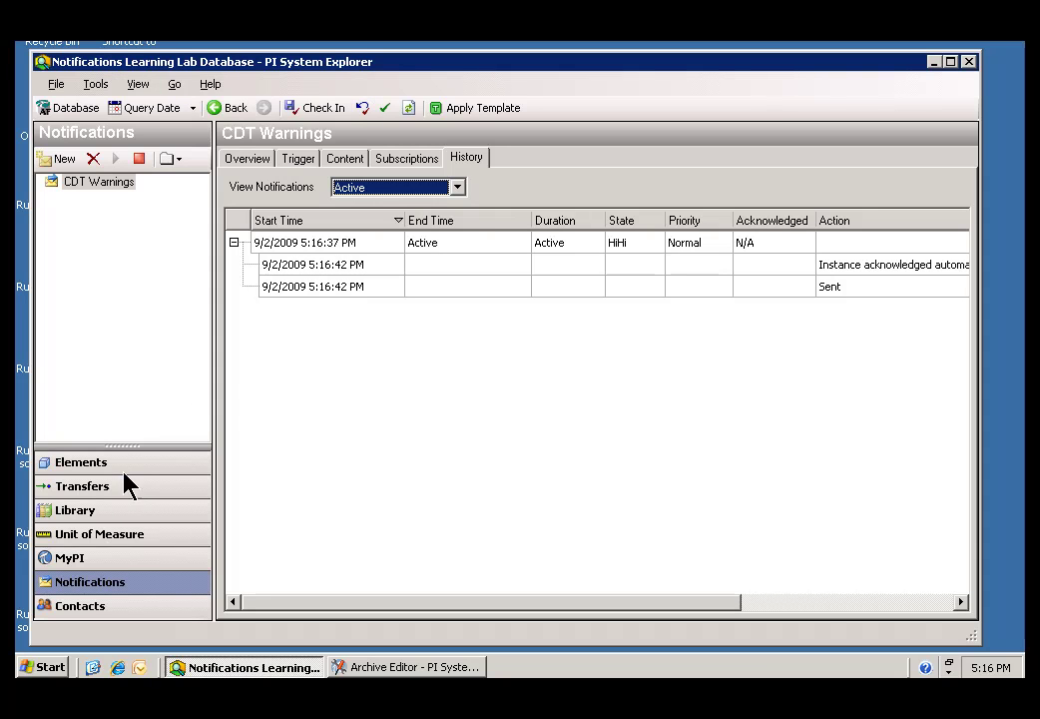
pyautogui.click(355, 667)
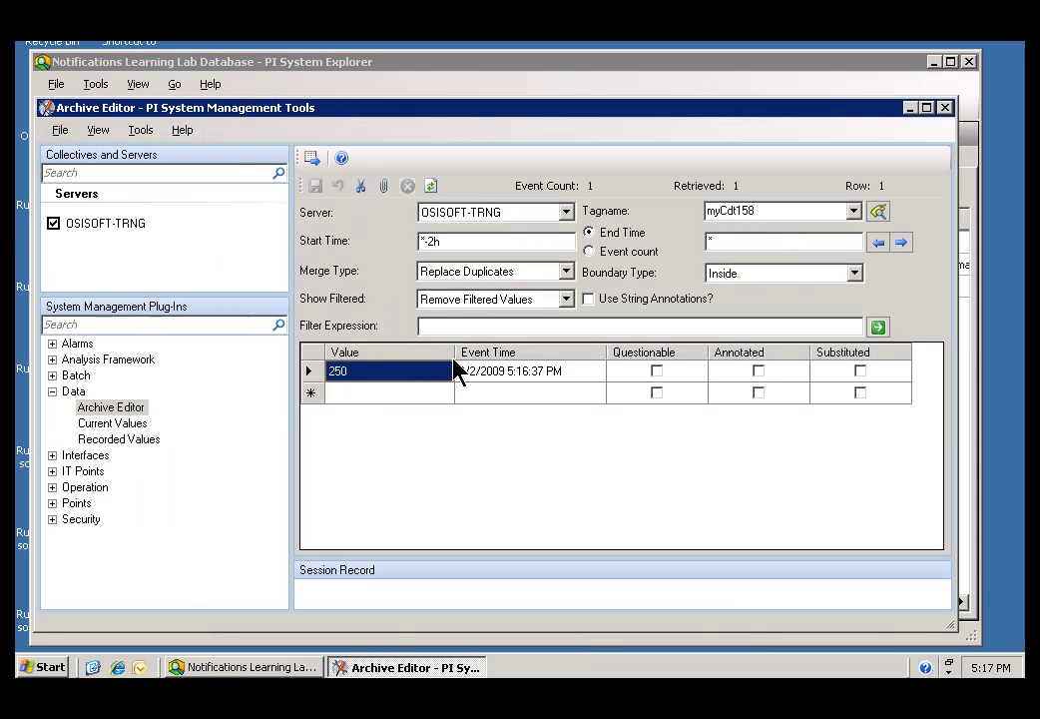
# Confirm the monitored tag reads 250, then view the CDT Warnings history showing the HiHi instance.
pyautogui.click(245, 667)
pyautogui.click(60, 464)
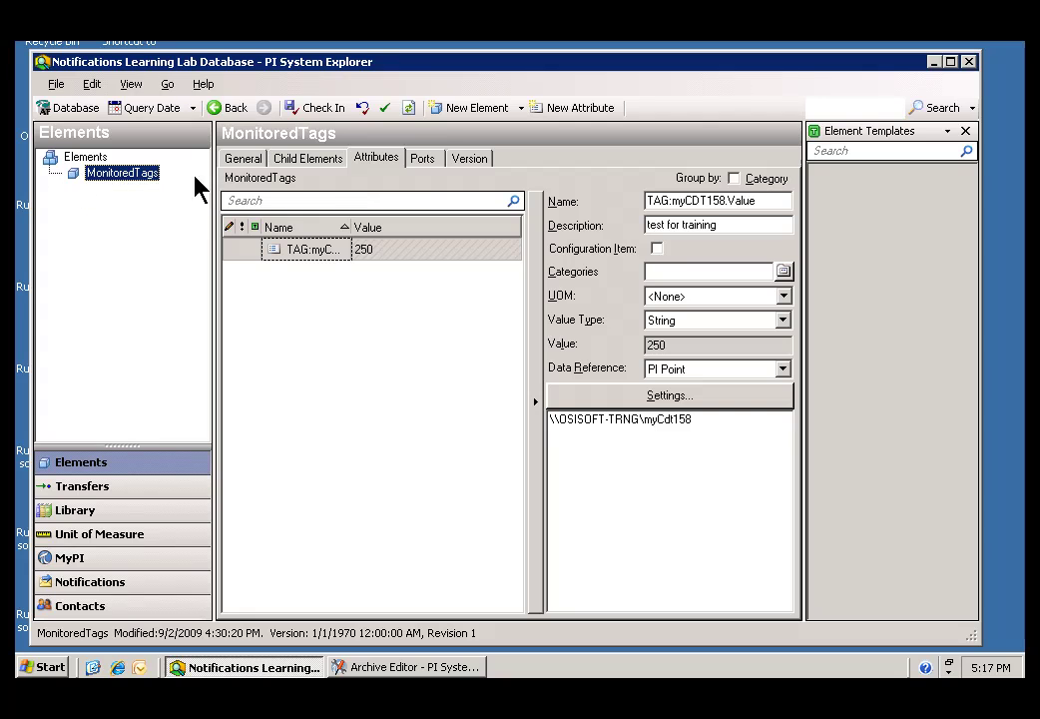
pyautogui.click(379, 167)
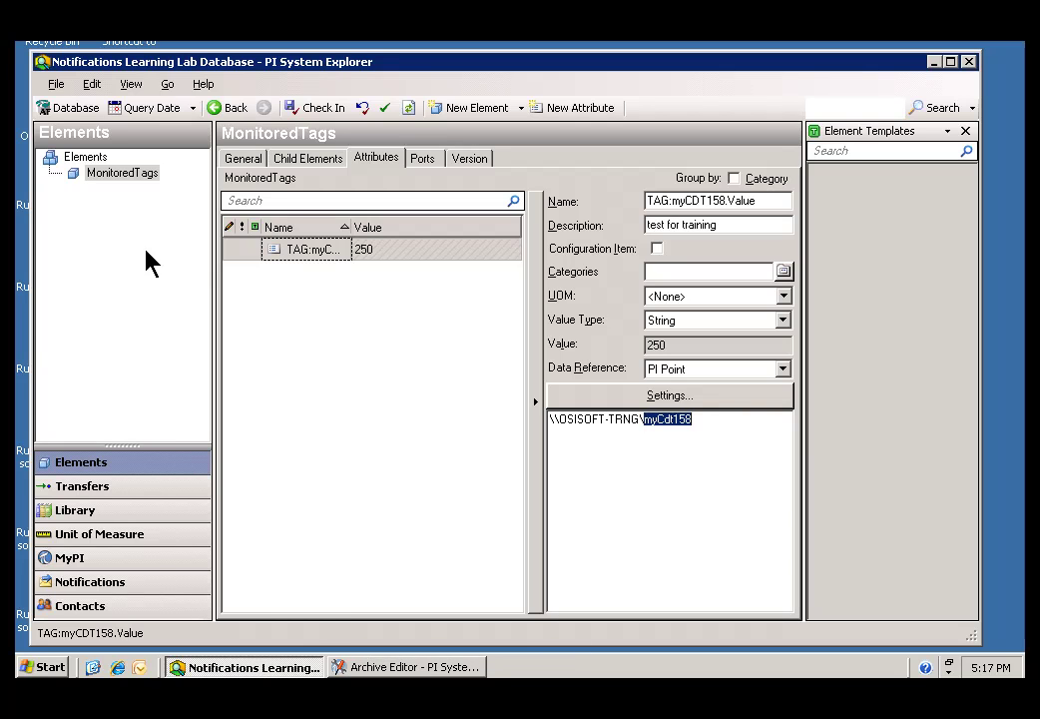
pyautogui.click(90, 585)
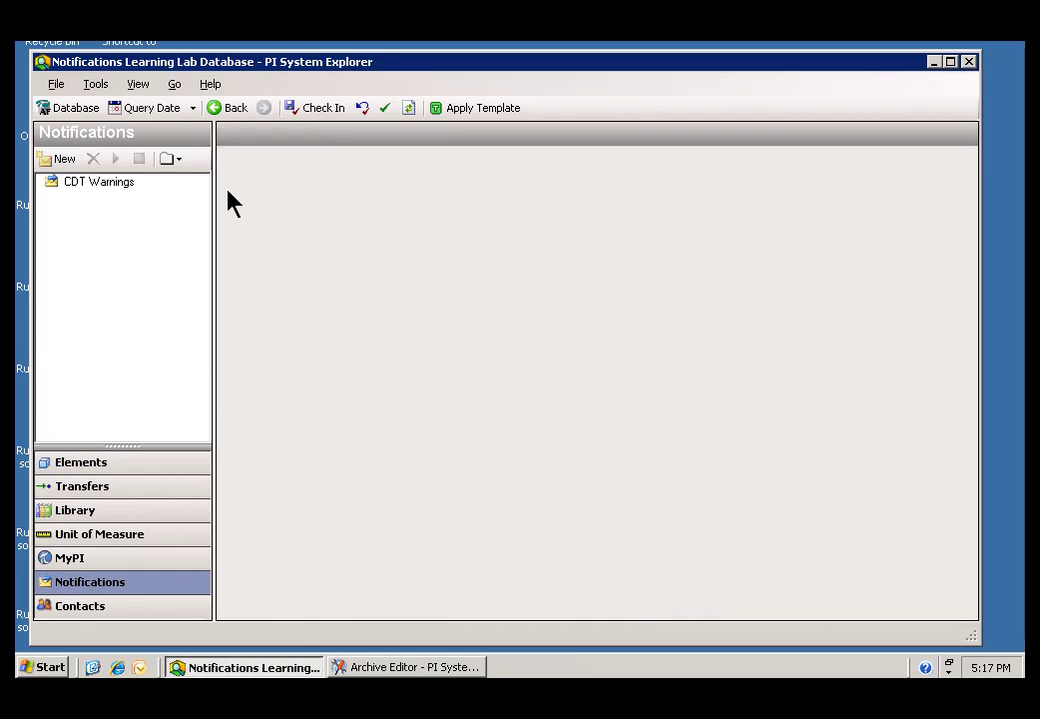
pyautogui.click(63, 185)
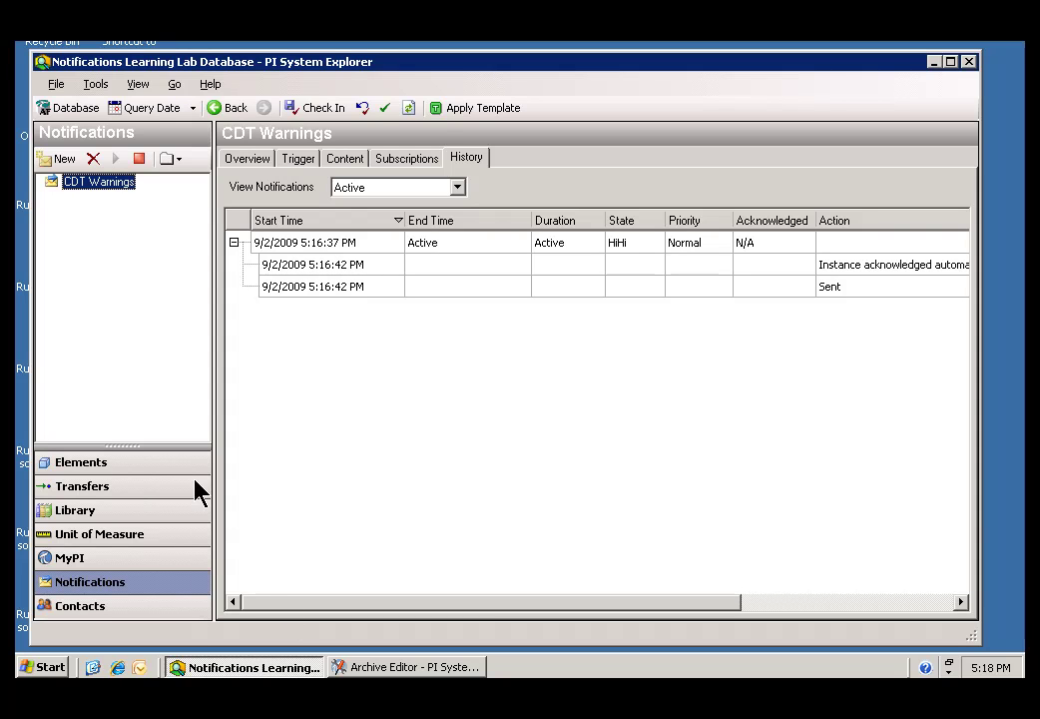
# Minimize PI System Explorer and the Archive Editor to reach the mail user's Outlook shortcut.
pyautogui.click(935, 63)
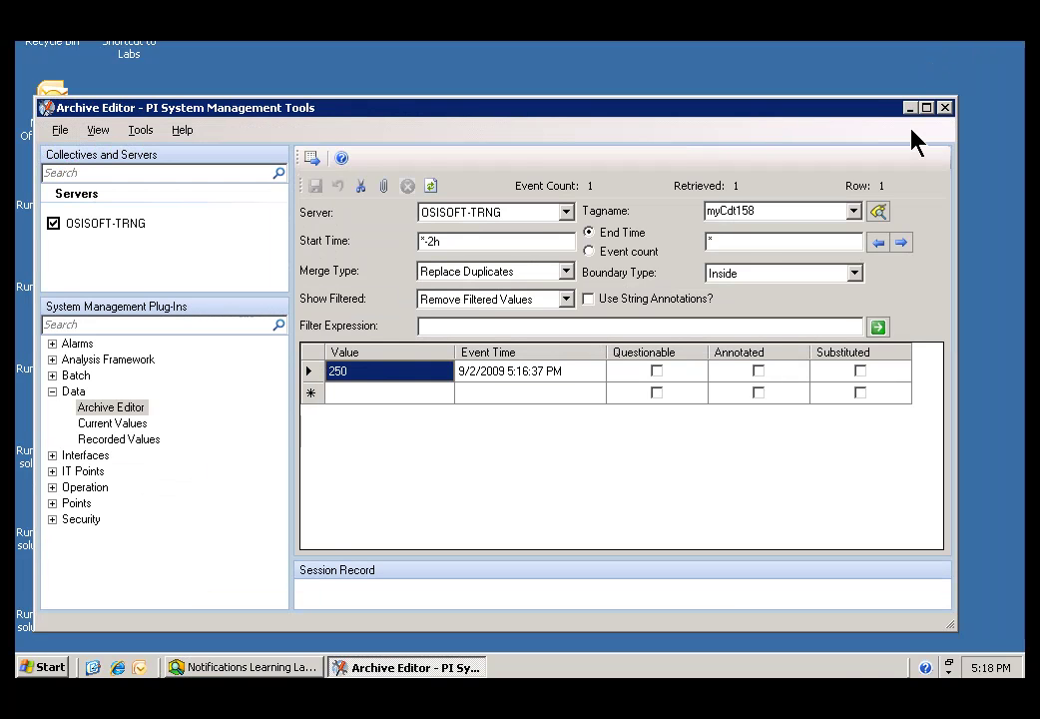
pyautogui.click(909, 108)
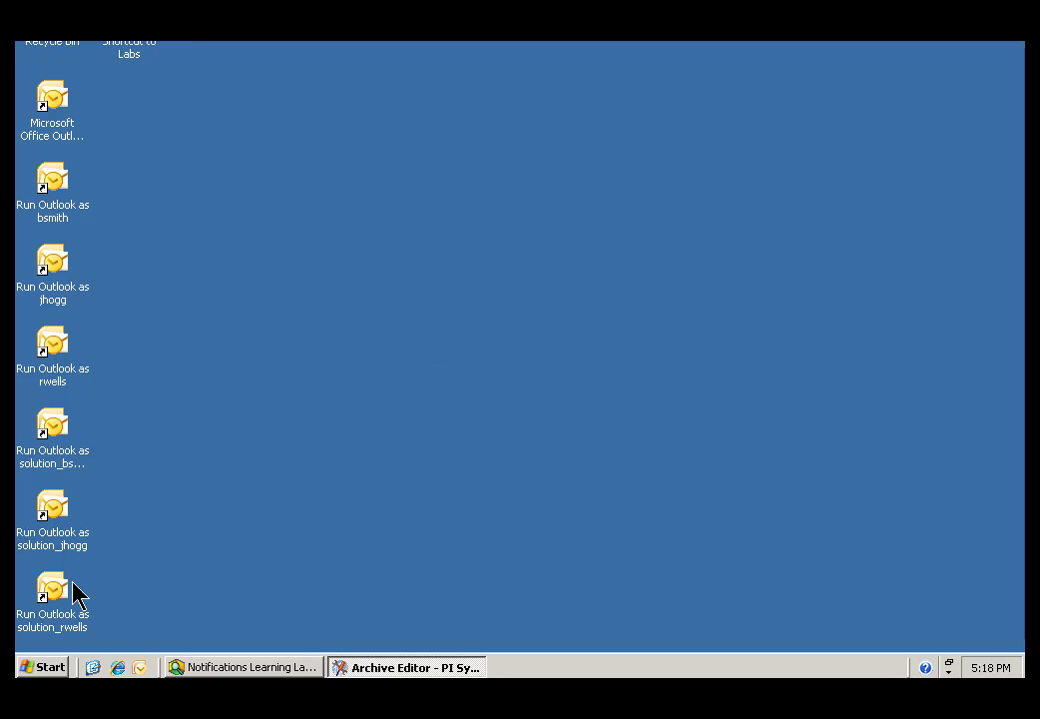
pyautogui.click(60, 181)
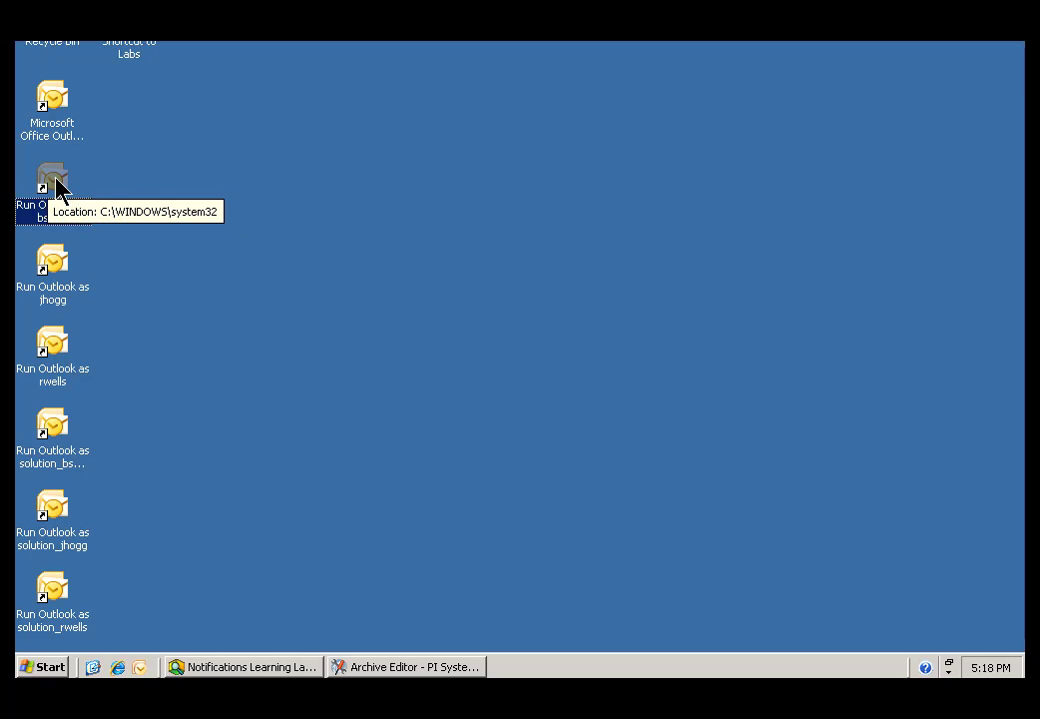
# Review the Outlook shortcut's Target in its Properties, then launch Outlook as the mail user.
pyautogui.rightClick(57, 182)
pyautogui.click(116, 378)
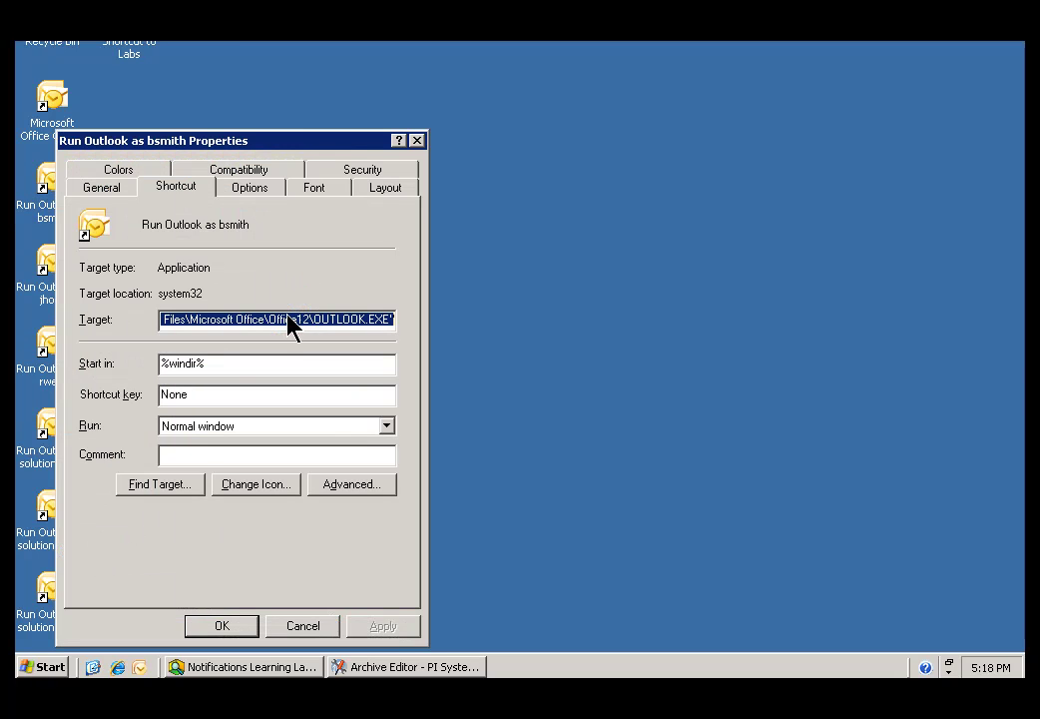
pyautogui.click(266, 320)
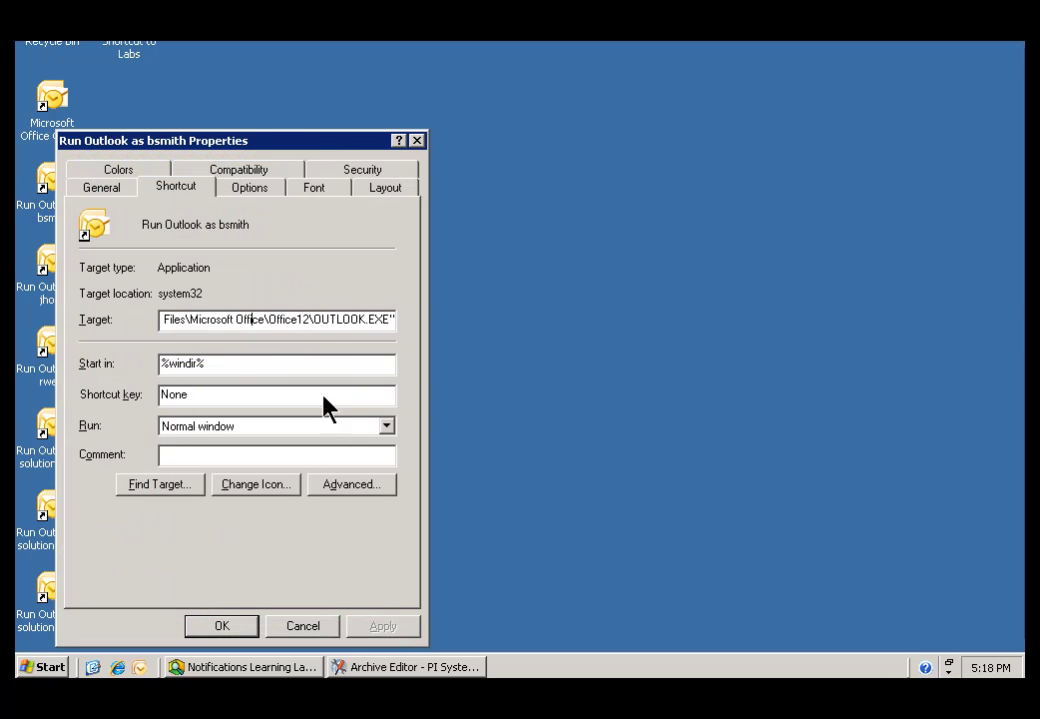
pyautogui.click(299, 627)
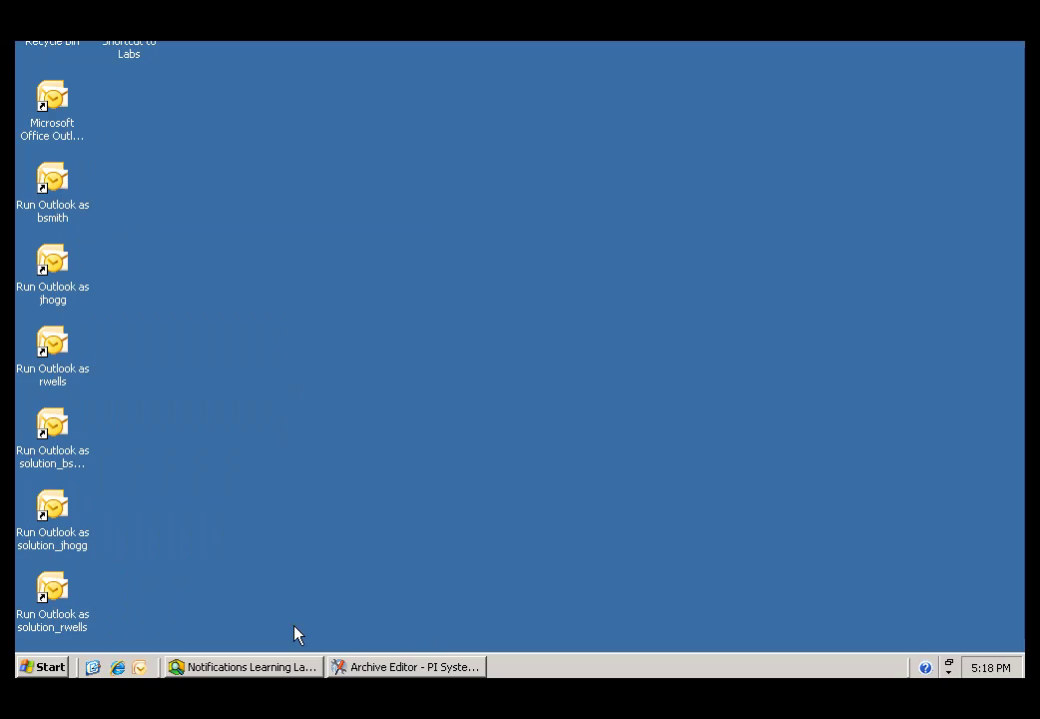
pyautogui.doubleClick(57, 182)
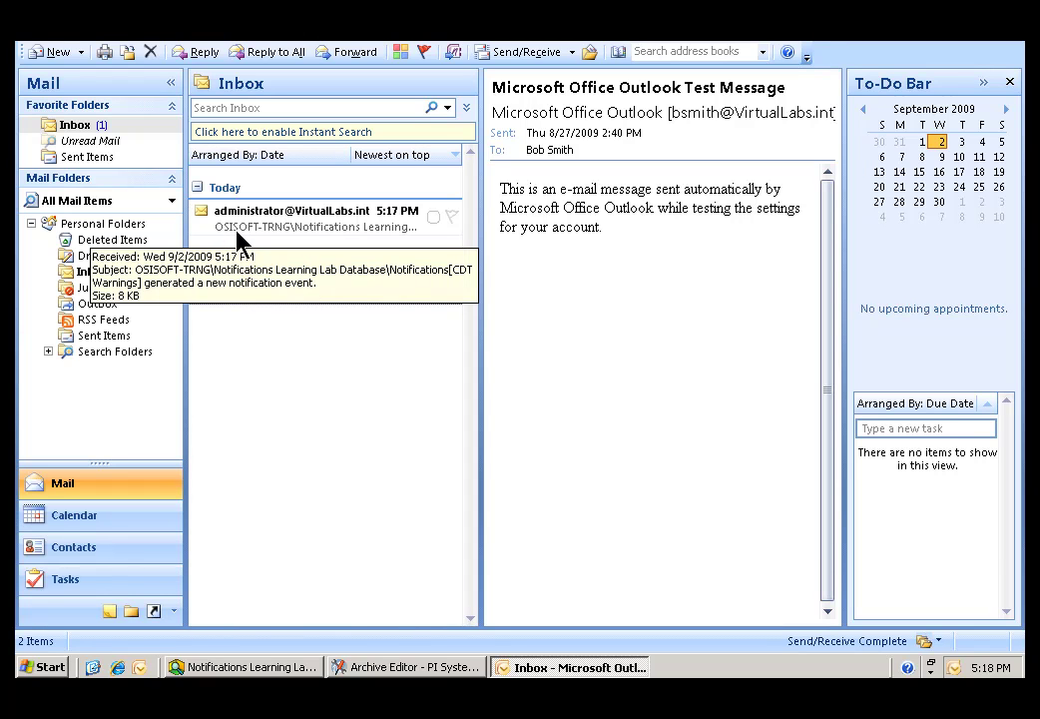
# Open the new CDT Warnings e-mail and follow its 'Acknowledge with comment' link.
pyautogui.click(233, 226)
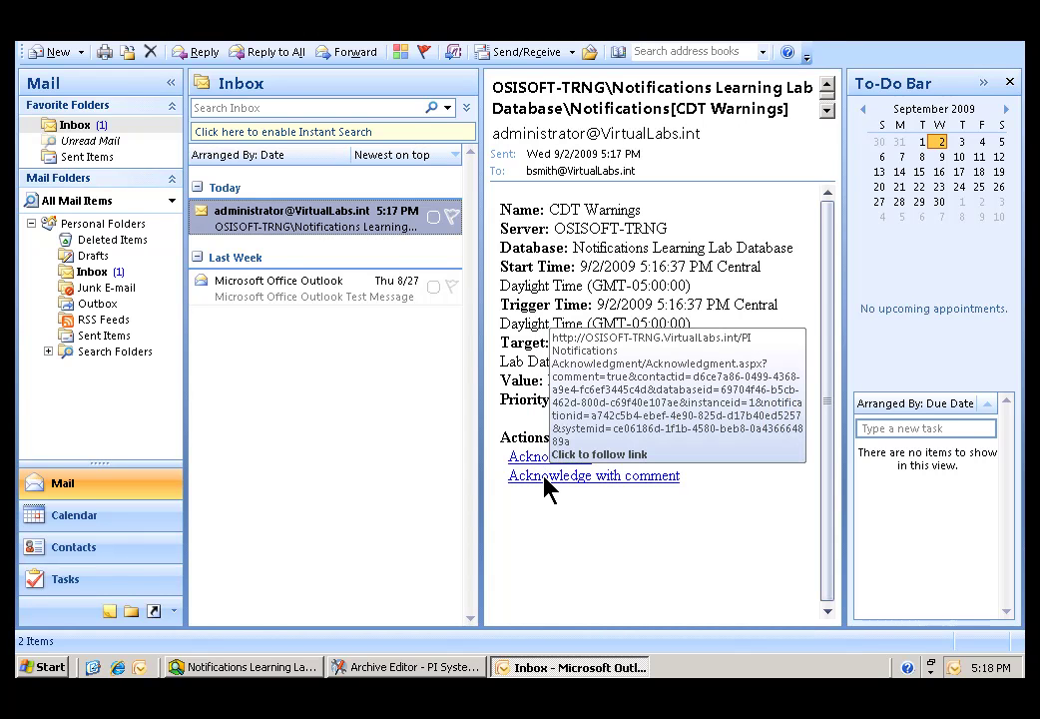
pyautogui.click(547, 478)
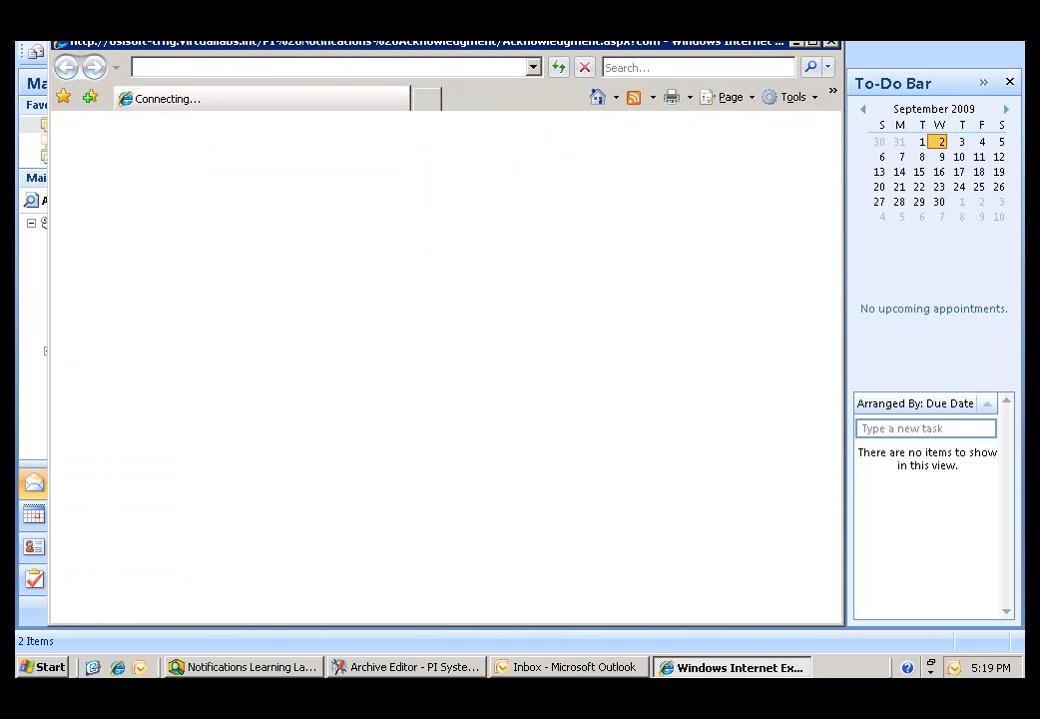
# Turn off the automatic Phishing Filter on the acknowledgment page.
pyautogui.moveTo(341, 47); pyautogui.dragTo(341, 58)
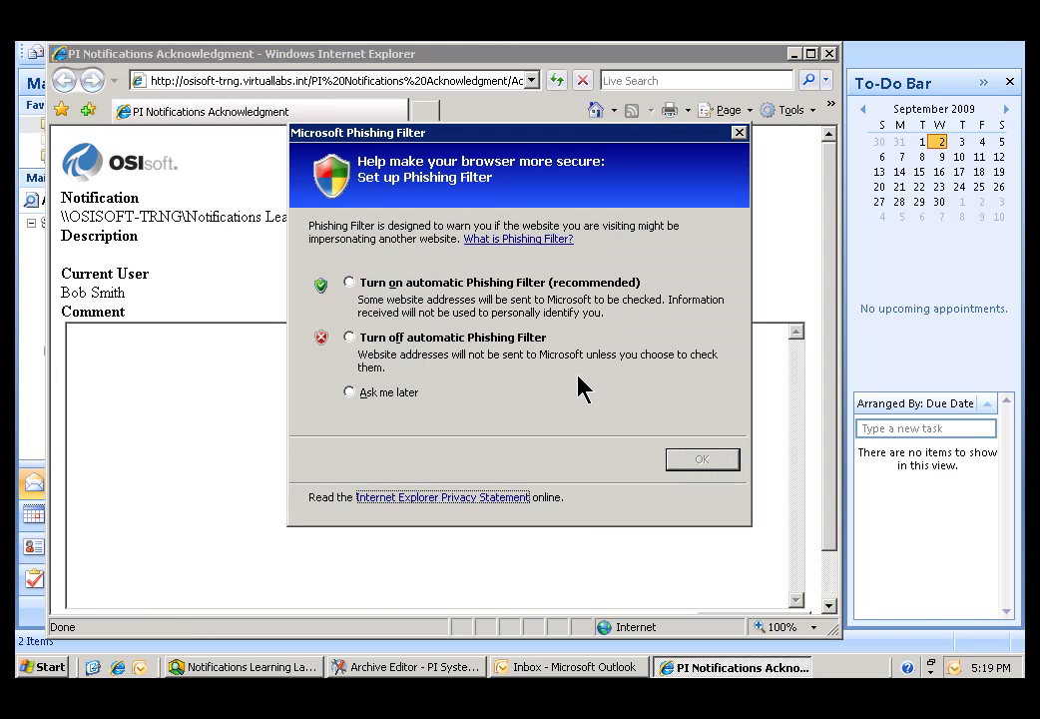
pyautogui.click(350, 392)
pyautogui.click(350, 338)
pyautogui.click(713, 459)
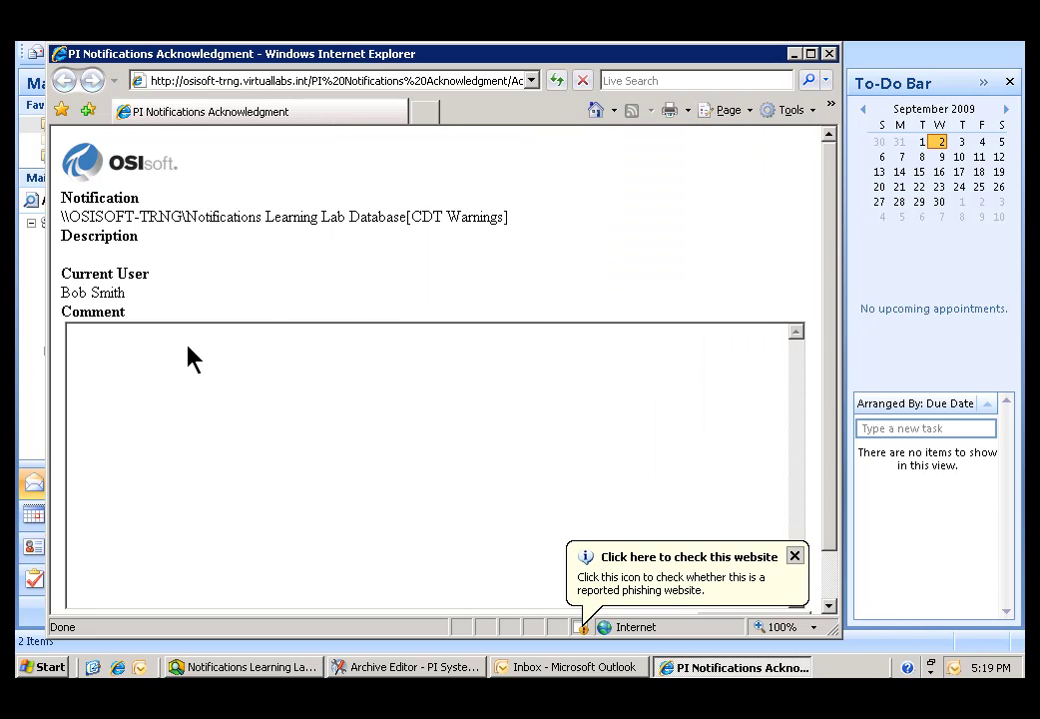
# Acknowledge CDT Warnings with the comment 'Fake alarm for test.' and close Internet Explorer.
pyautogui.click(419, 351)
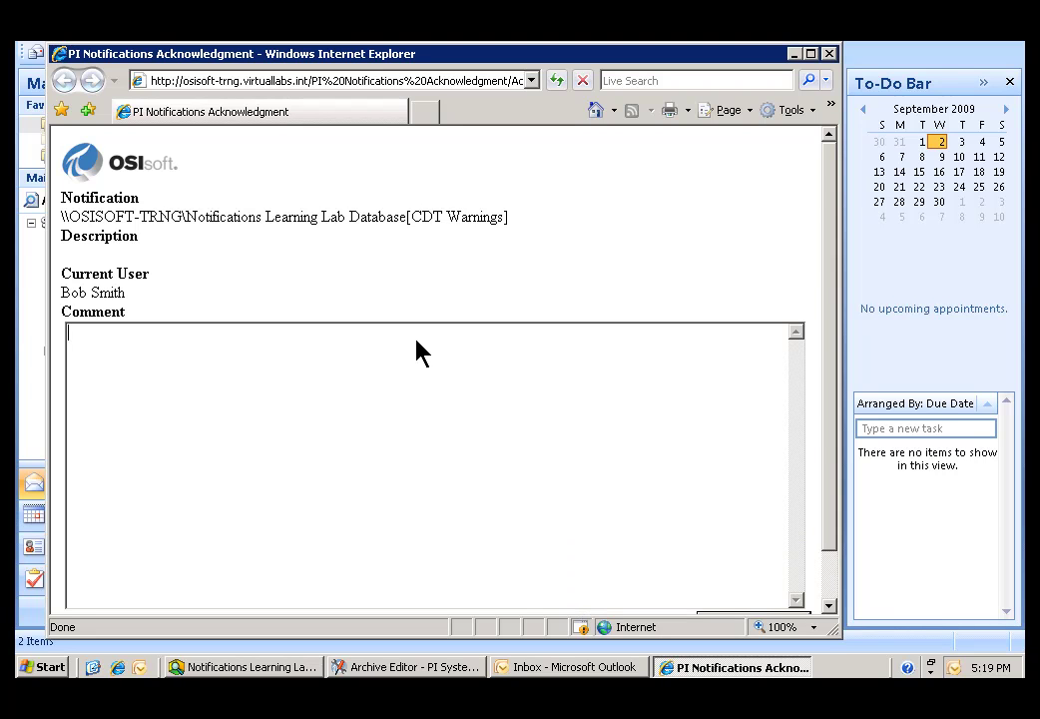
pyautogui.write('Fake alarm for test.')
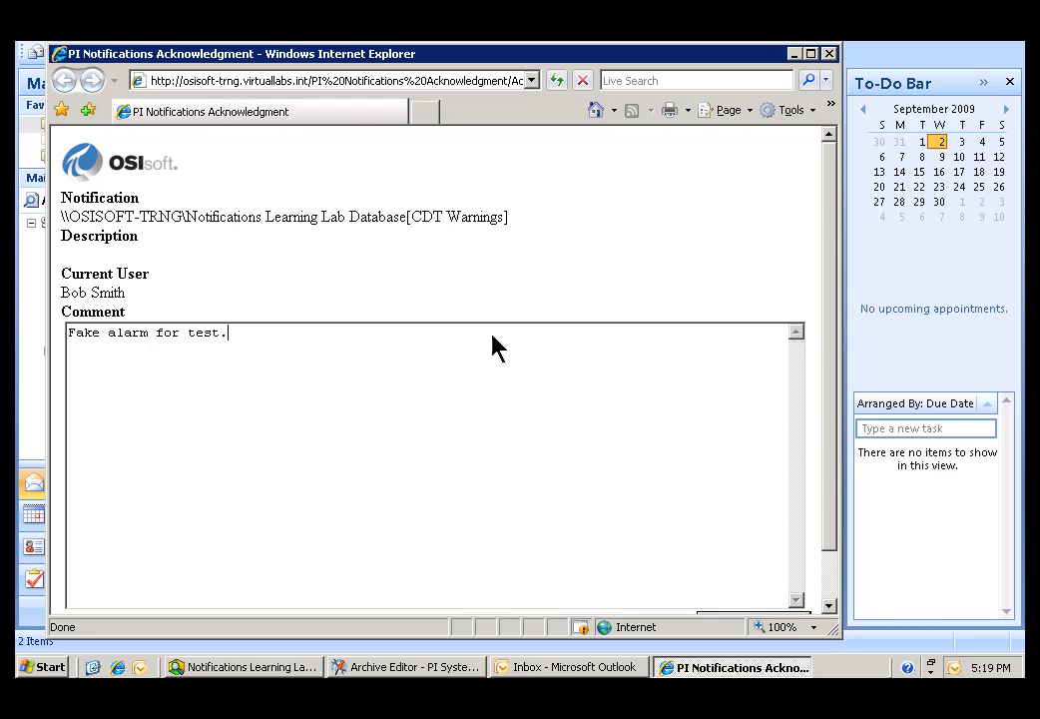
pyautogui.scroll(-1, 839, 404)
pyautogui.click(768, 572)
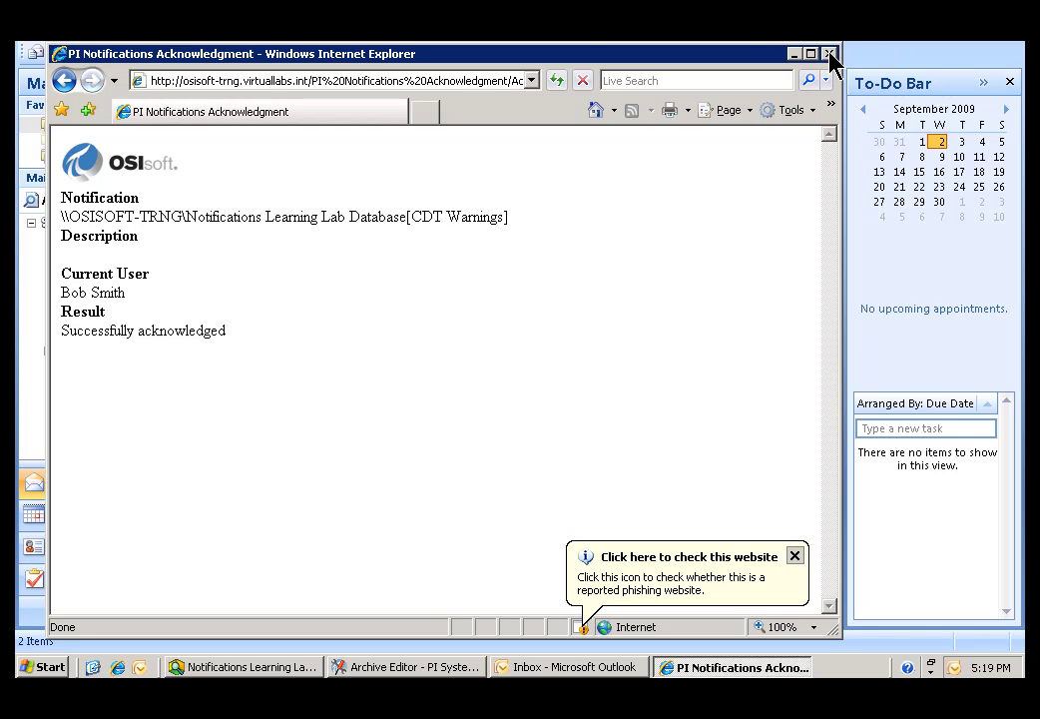
pyautogui.click(828, 53)
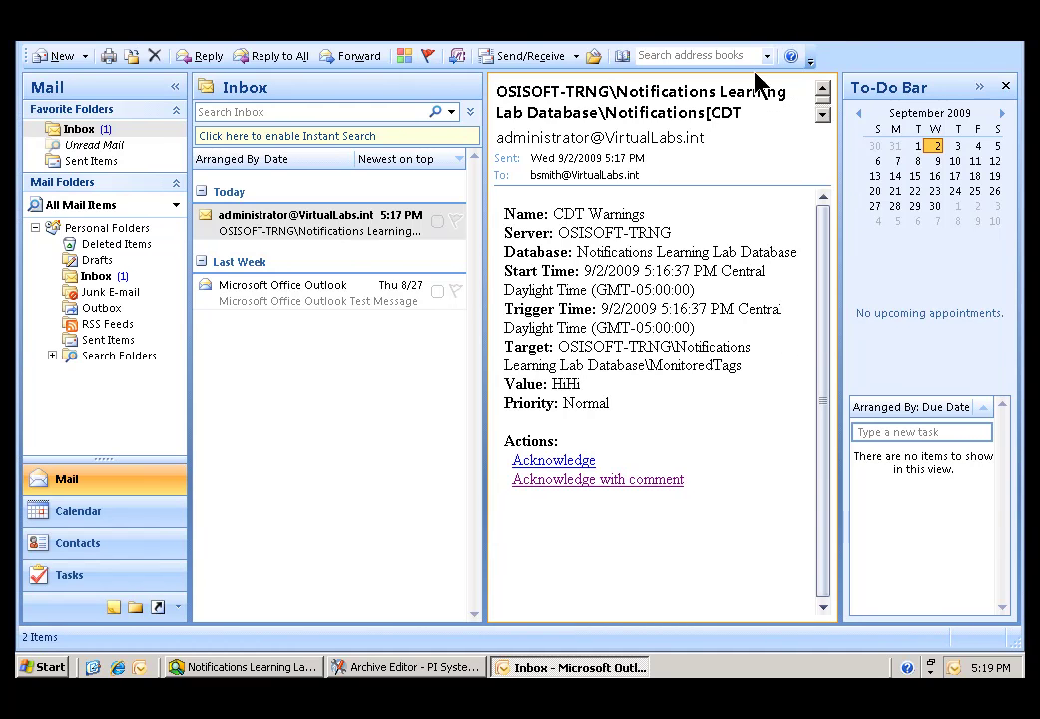
# Close Outlook and check the Outlook 2007 launcher's options.
pyautogui.hotkey('alt', 'F4')
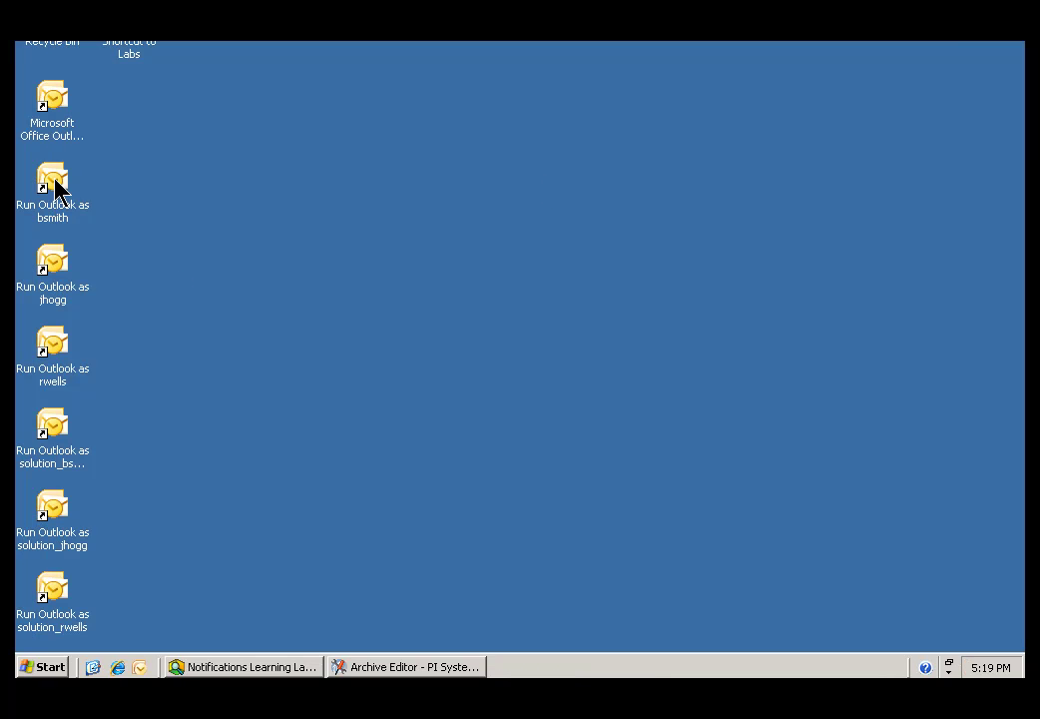
pyautogui.click(54, 100)
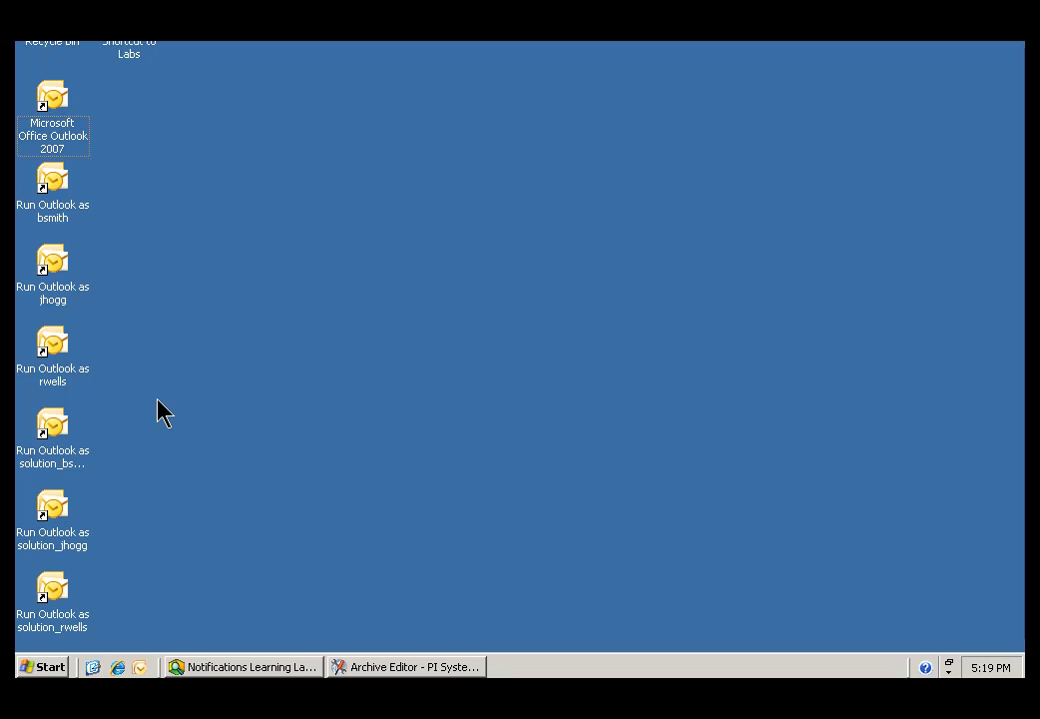
pyautogui.rightClick(64, 104)
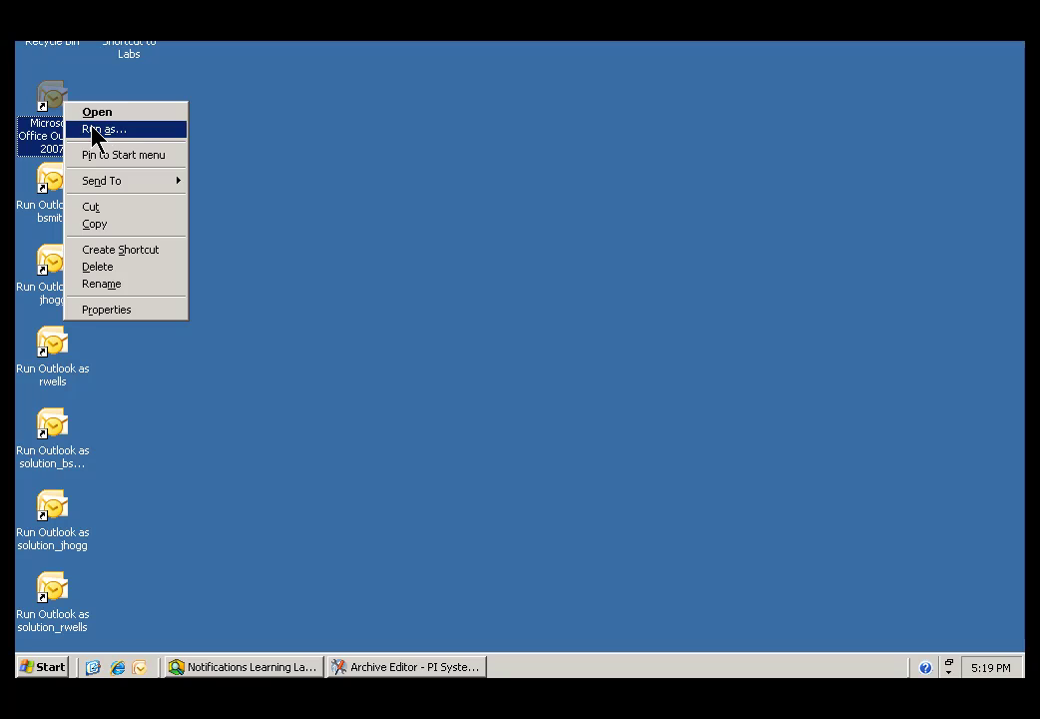
pyautogui.click(462, 188)
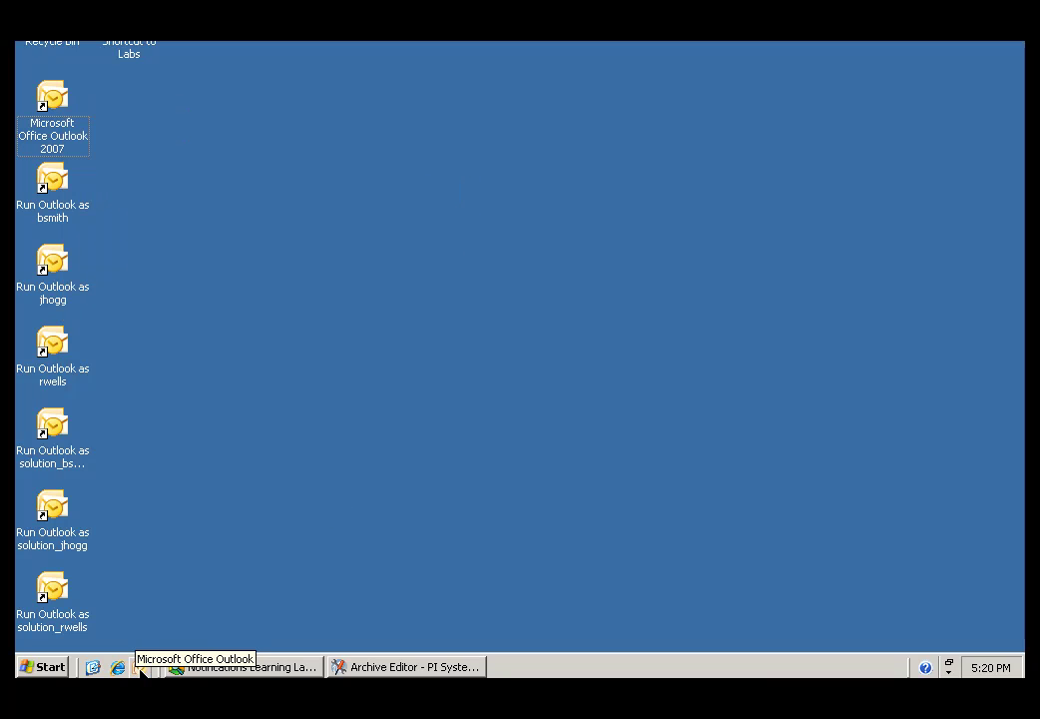
# Start Outlook via Run as, replacing the administrator with the mail user's account name.
pyautogui.rightClick(140, 667)
pyautogui.click(199, 487)
pyautogui.click(365, 361)
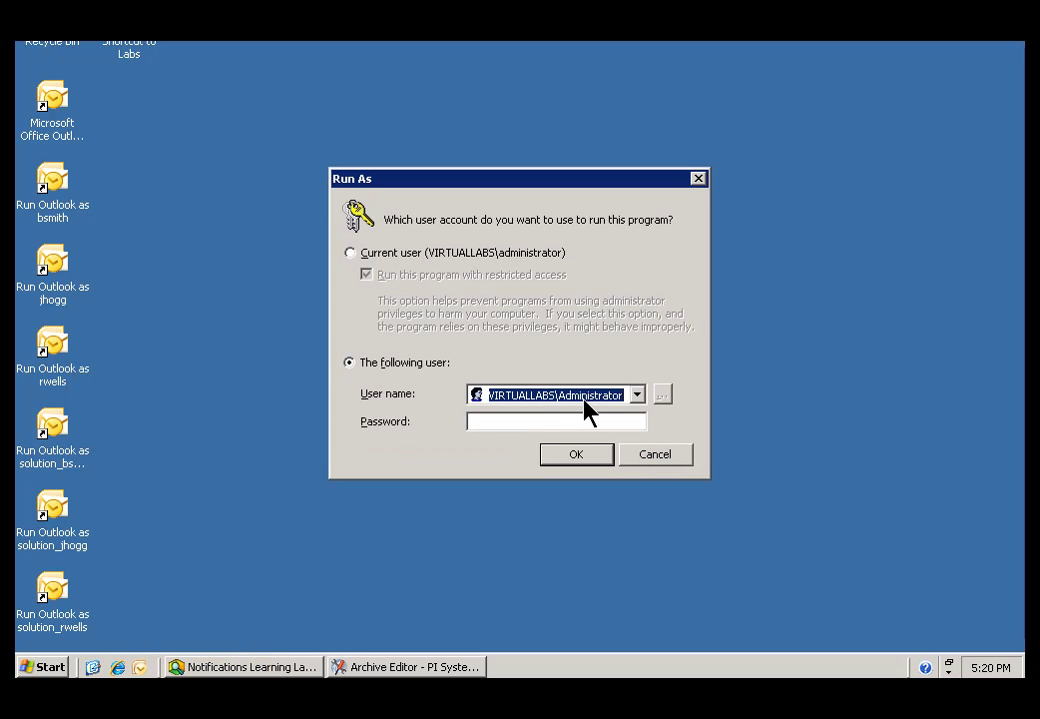
pyautogui.click(566, 396)
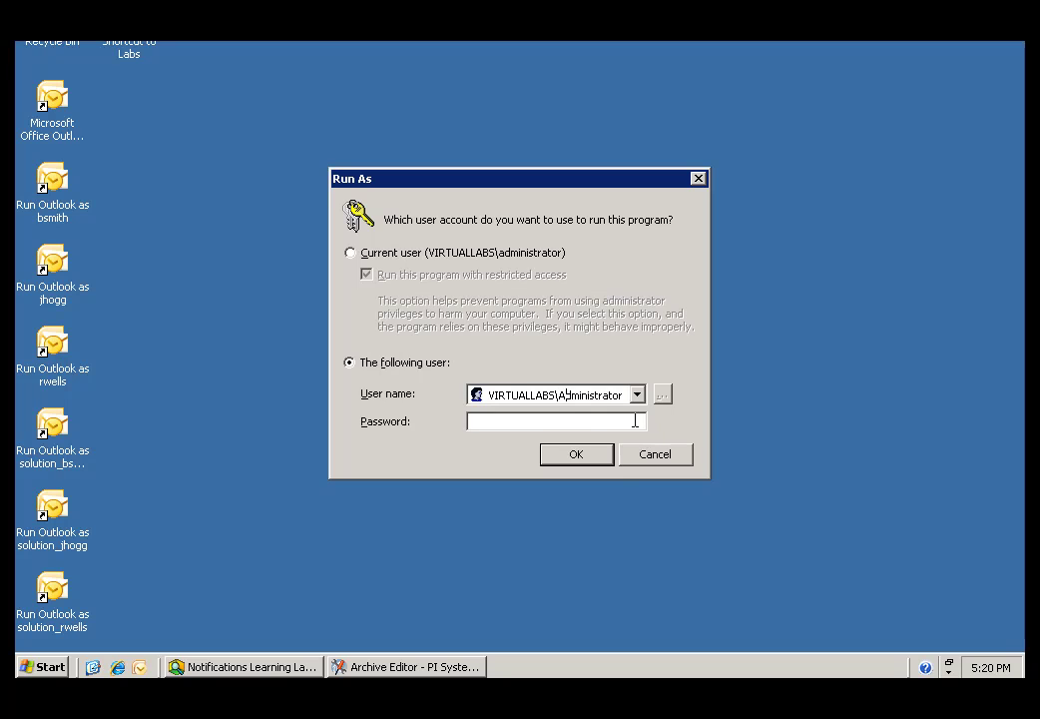
pyautogui.hotkey('shift', 'End')
pyautogui.press('Delete')
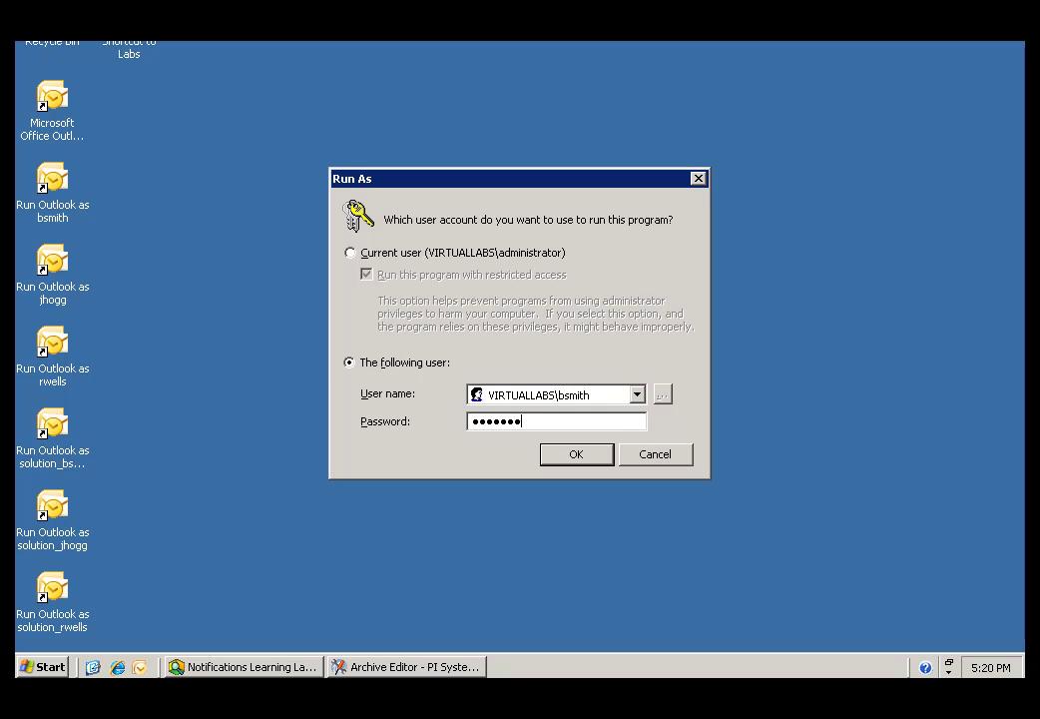
pyautogui.click(557, 461)
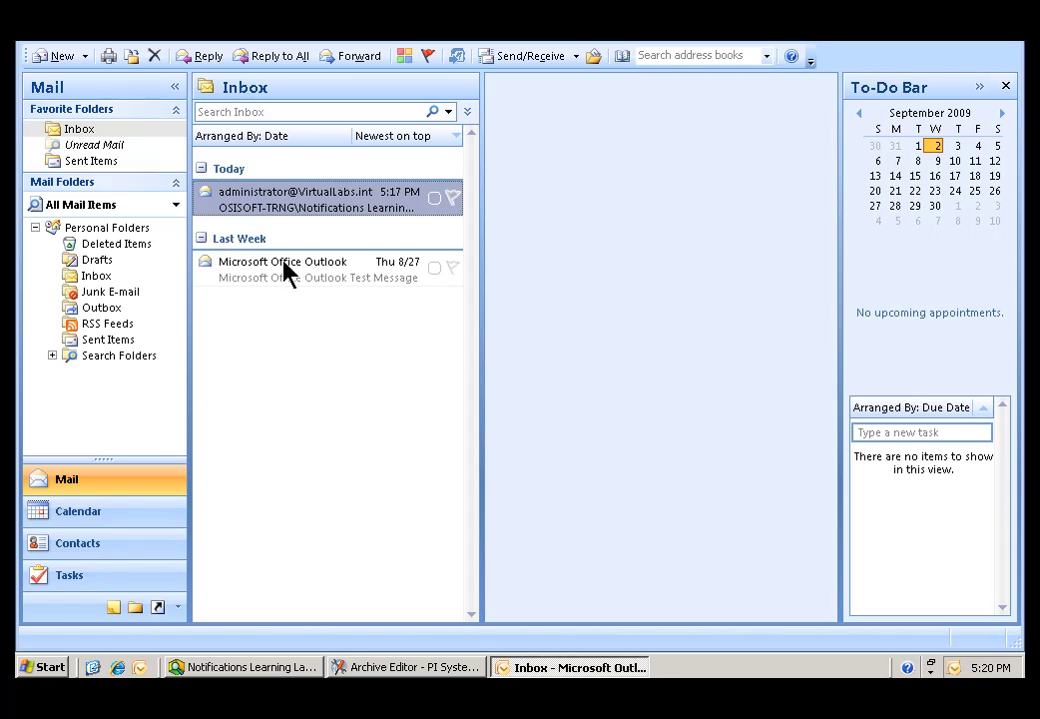
# Open the CDT Warnings notification e-mail in the Inbox, then close Outlook.
pyautogui.click(221, 204)
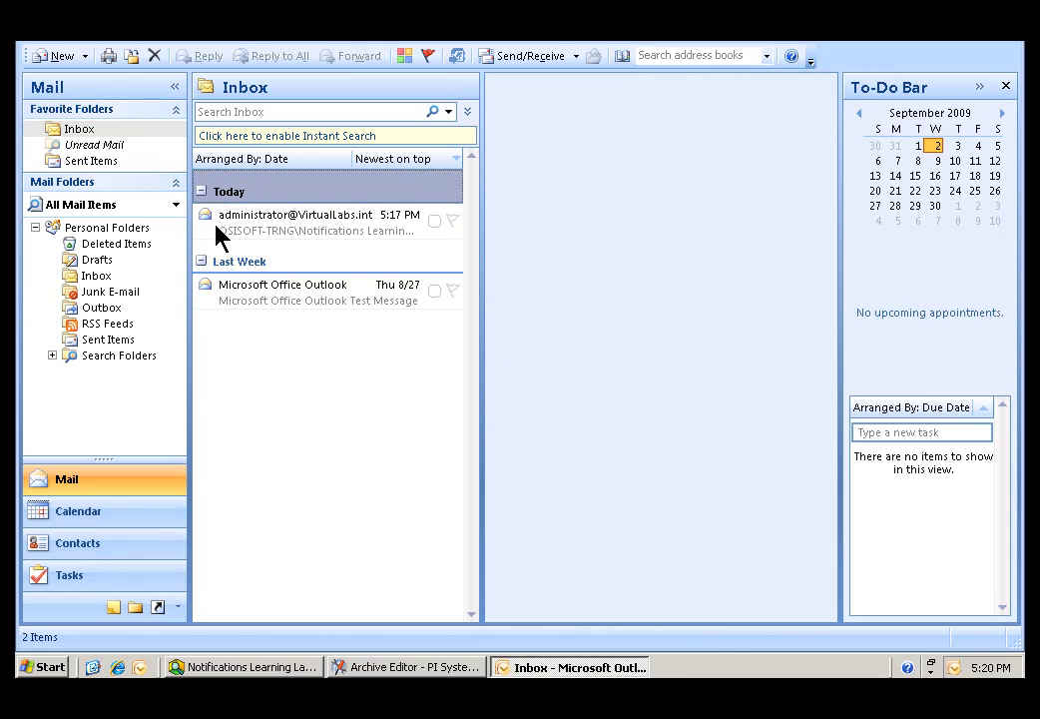
pyautogui.click(216, 225)
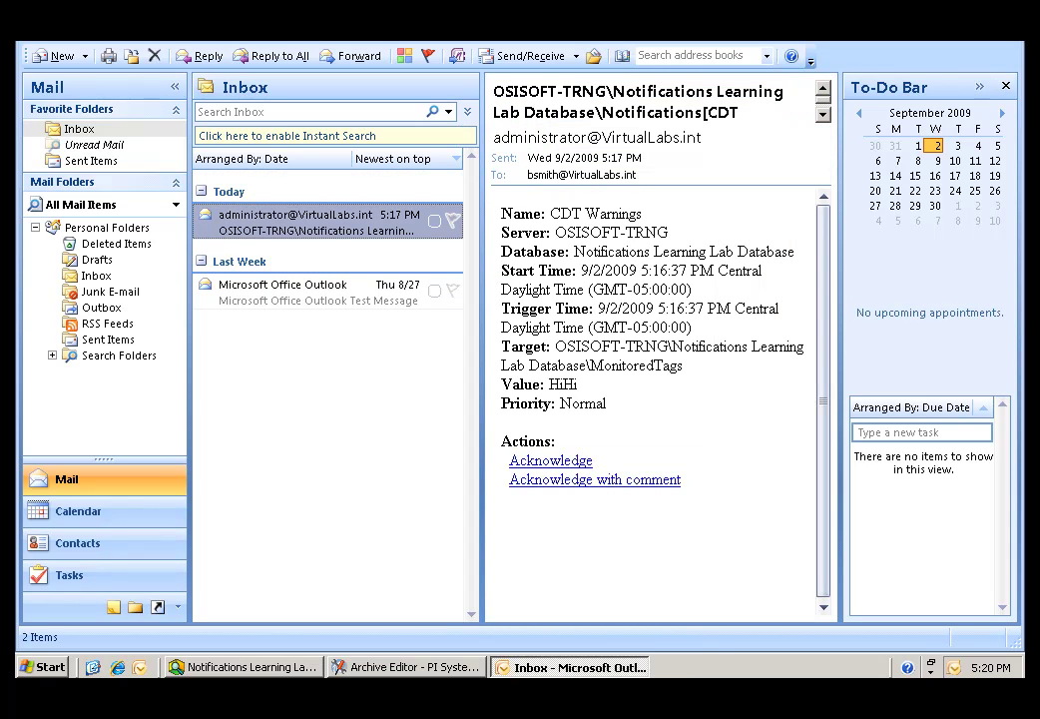
pyautogui.hotkey('alt', 'F4')
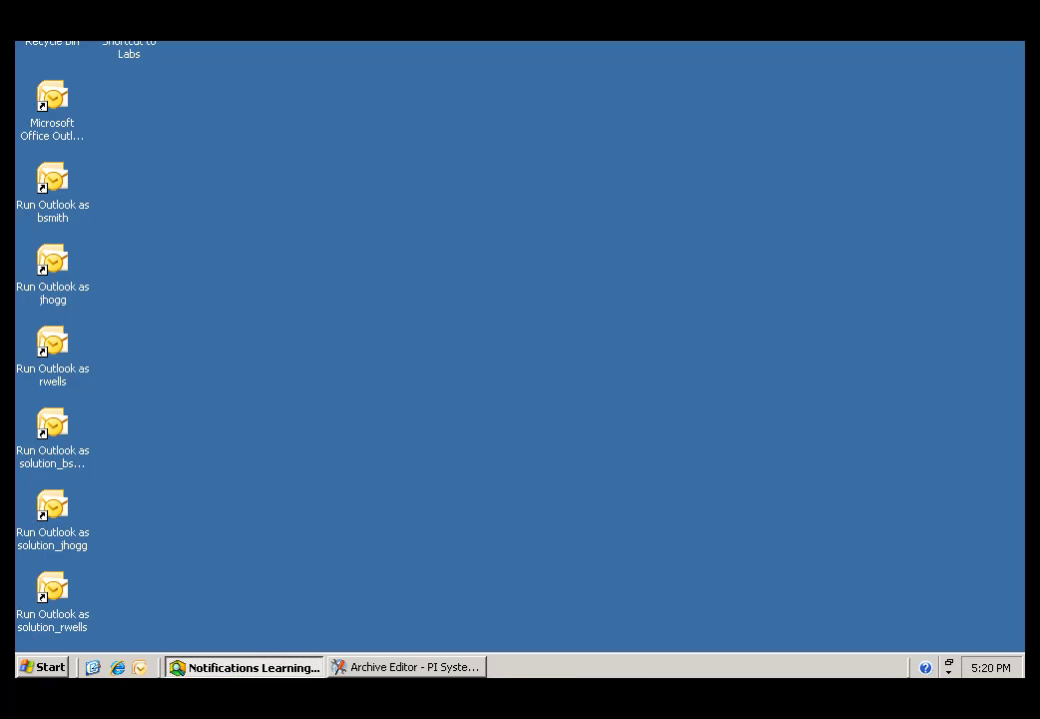
# Restore PI System Explorer and review the Resent and Subscription manually acknowledged history entries.
pyautogui.click(219, 668)
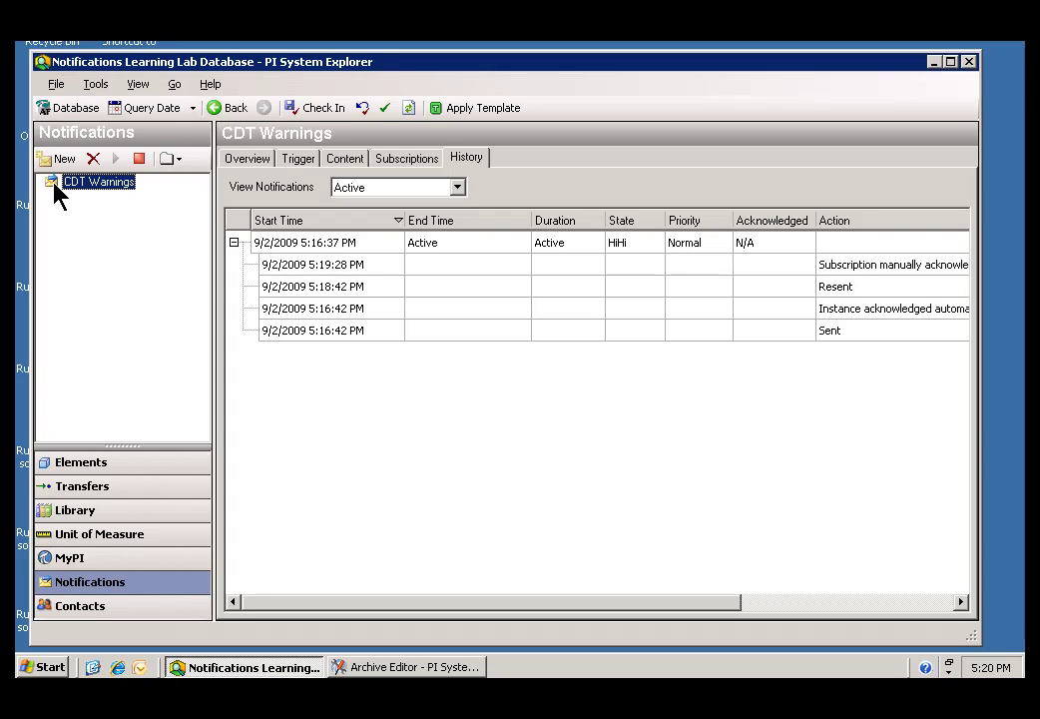
pyautogui.click(839, 290)
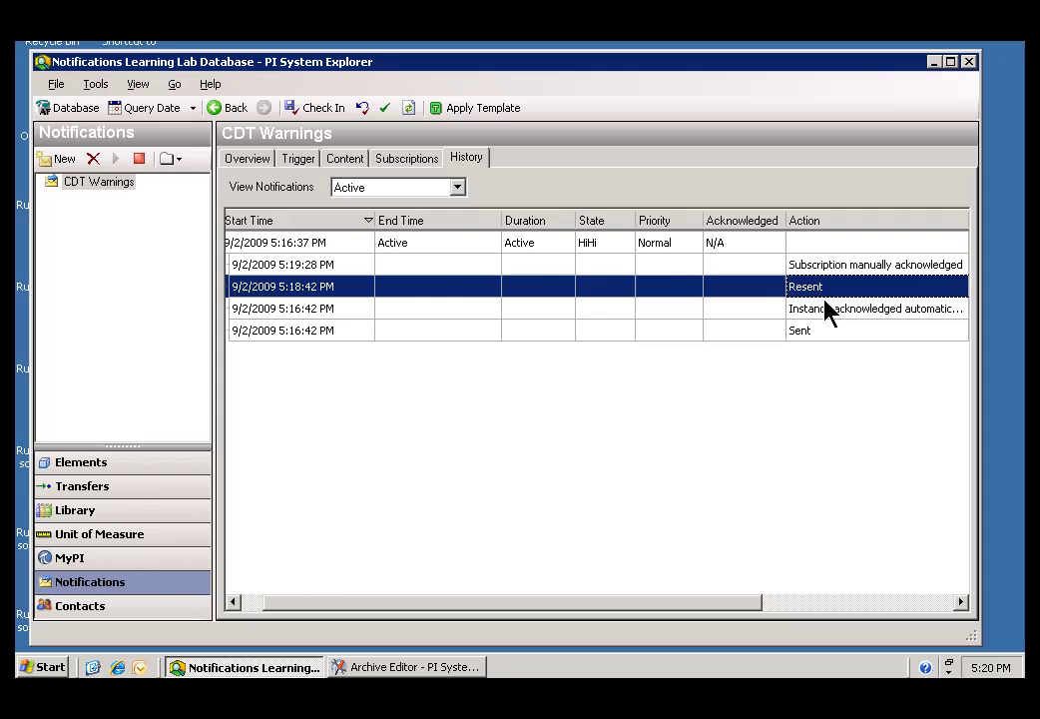
pyautogui.click(278, 303)
pyautogui.click(275, 292)
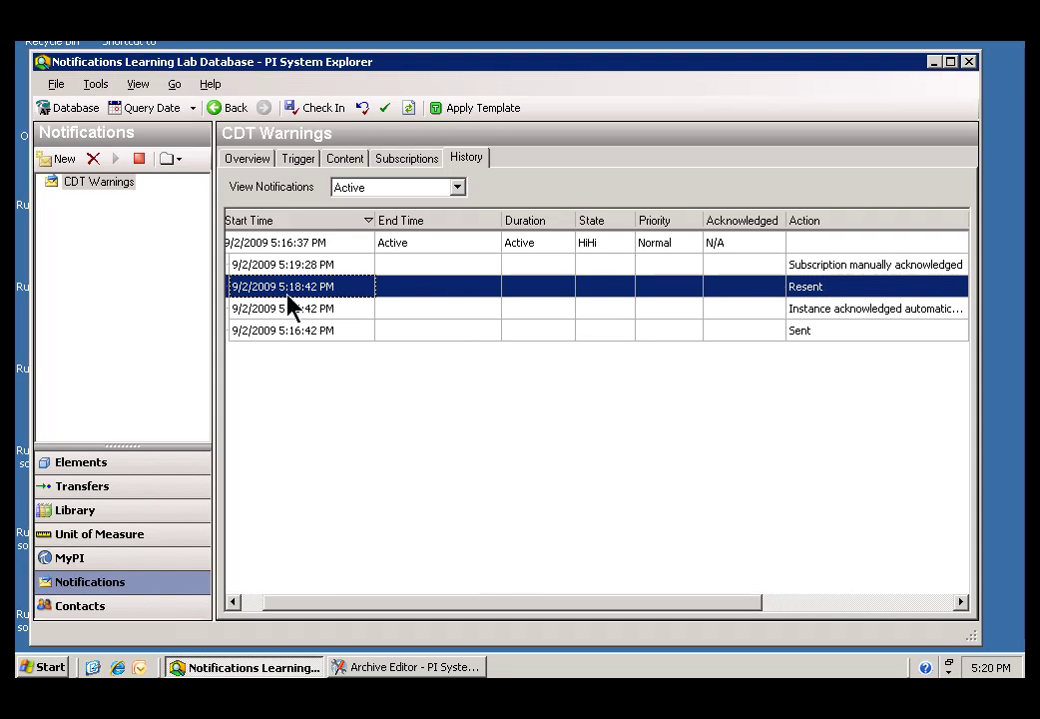
pyautogui.click(806, 266)
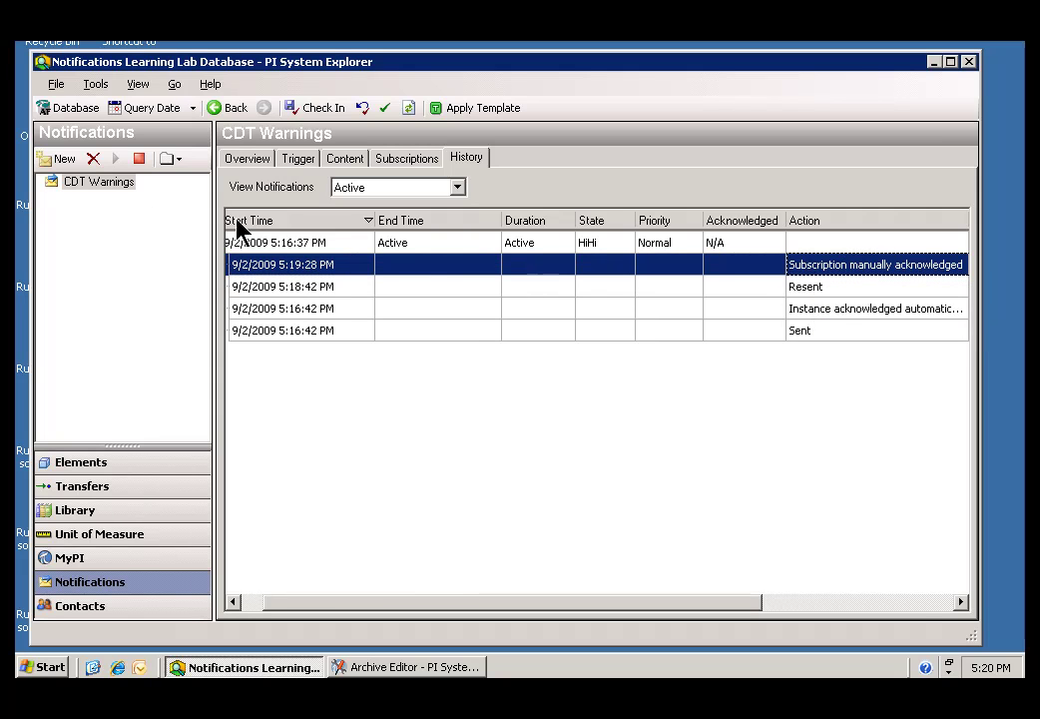